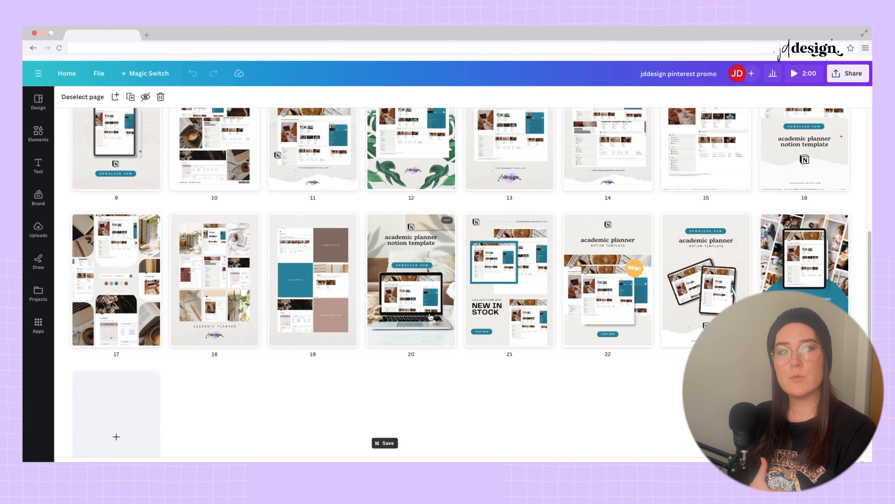
# Search the design templates for "notion promo" and browse the results
pyautogui.scroll(10, 430, 316)
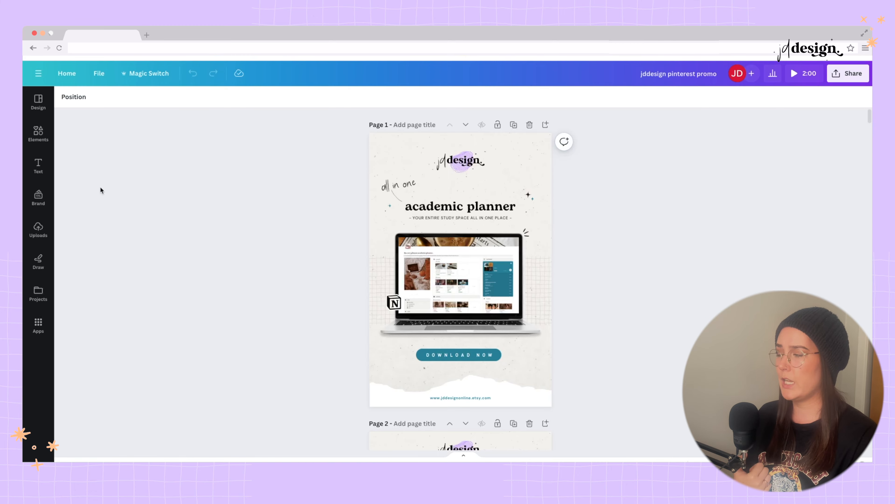
pyautogui.click(38, 103)
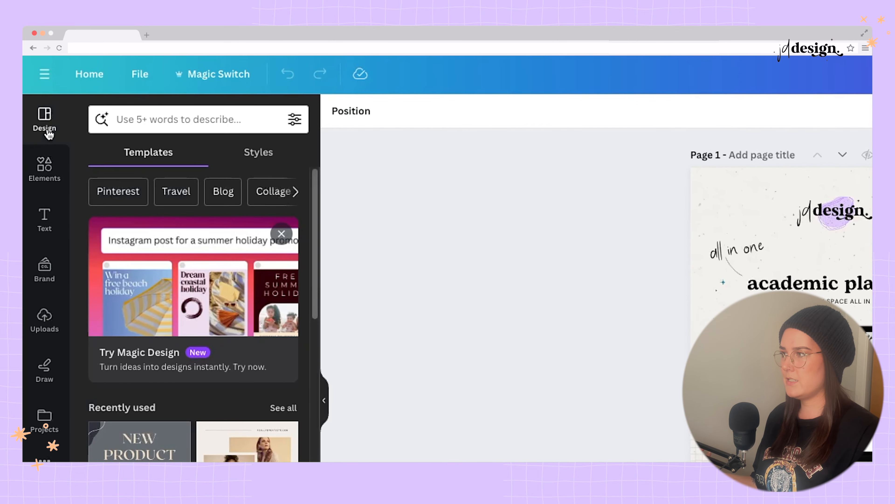
pyautogui.click(135, 126)
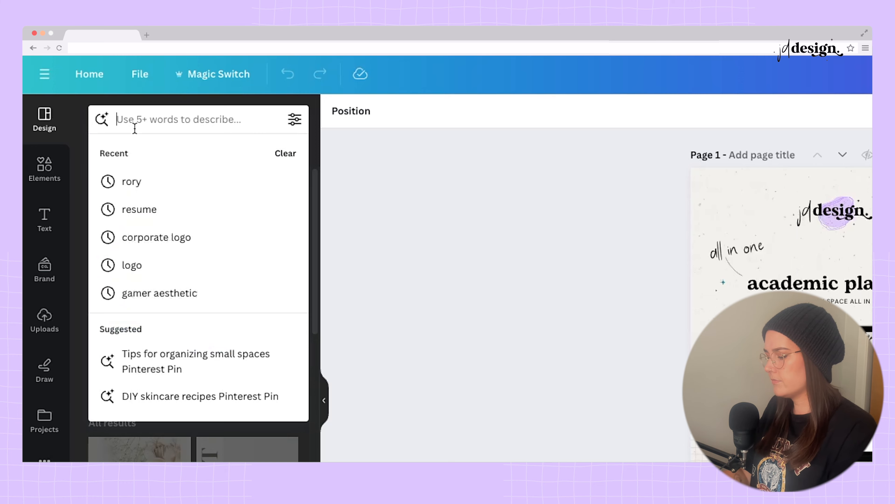
pyautogui.write('notion promo')
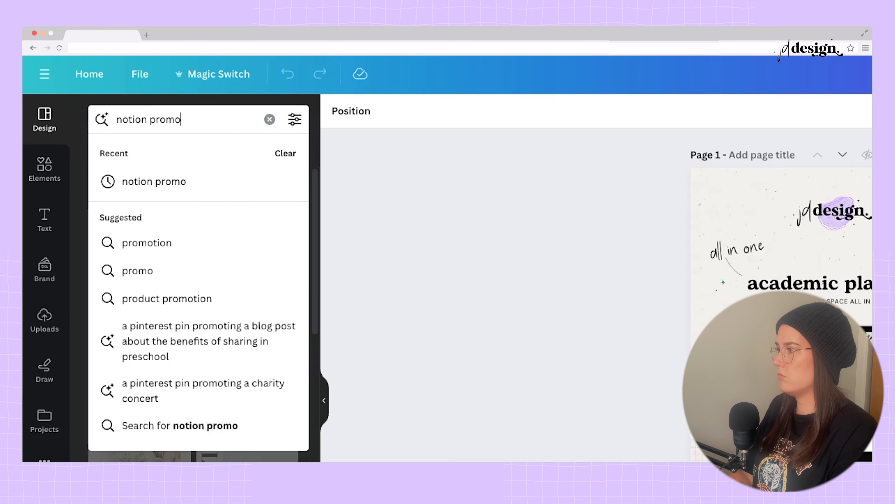
pyautogui.press('Return')
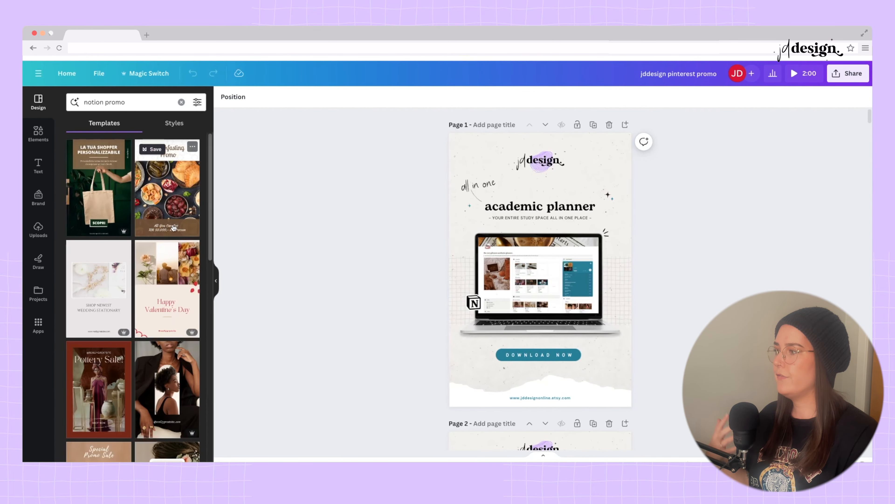
pyautogui.scroll(-7, 174, 229)
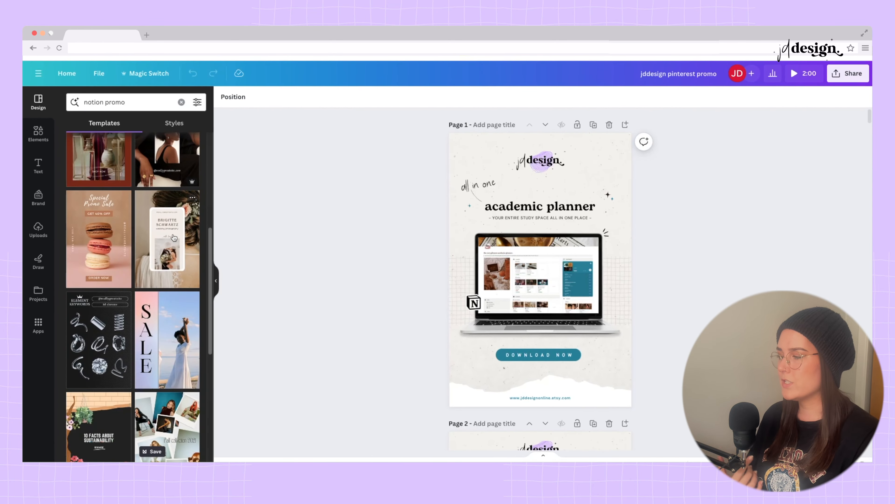
pyautogui.scroll(-8, 174, 238)
# Search the design templates for "etsy listing laptop" instead
pyautogui.tripleClick(95, 106)
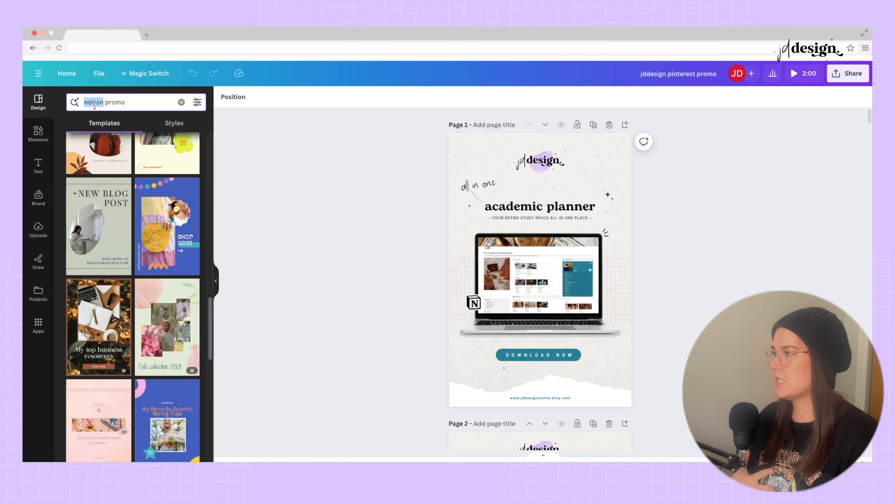
pyautogui.write('laptop')
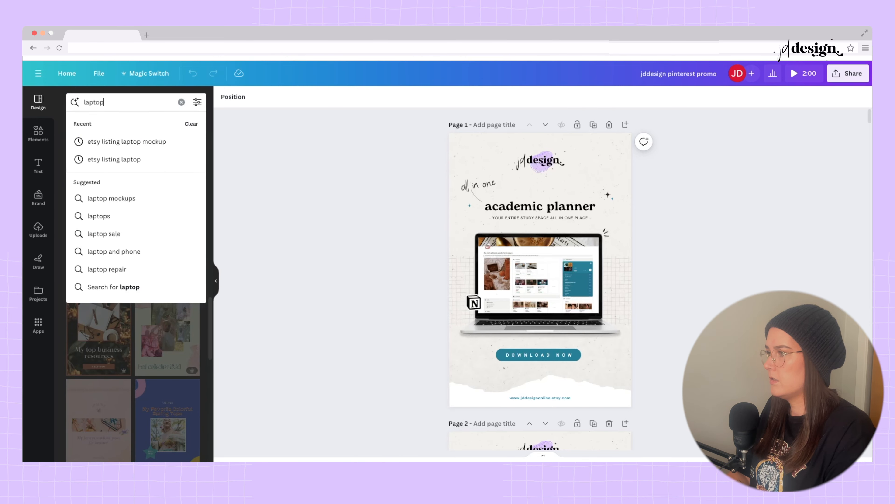
pyautogui.press('Down')
pyautogui.press('Down')
pyautogui.press('Return')
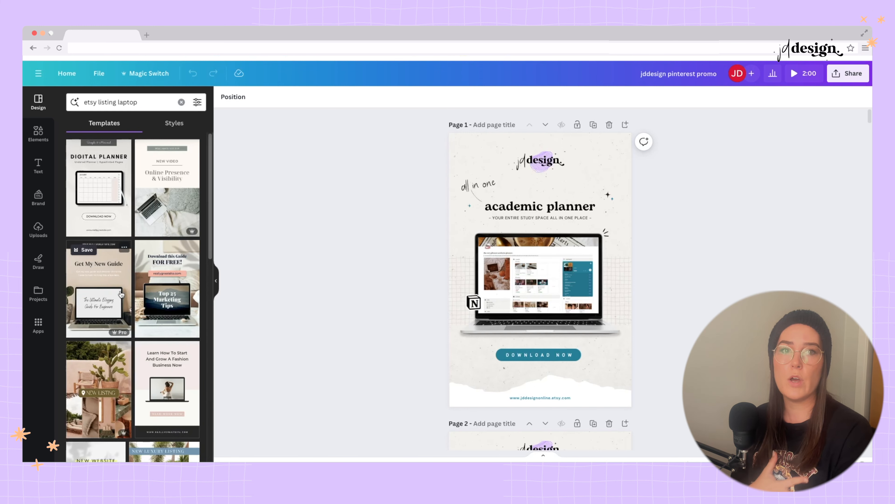
# Duplicate the academic planner pin on page 1 and clear all content from the first copy
pyautogui.click(594, 124)
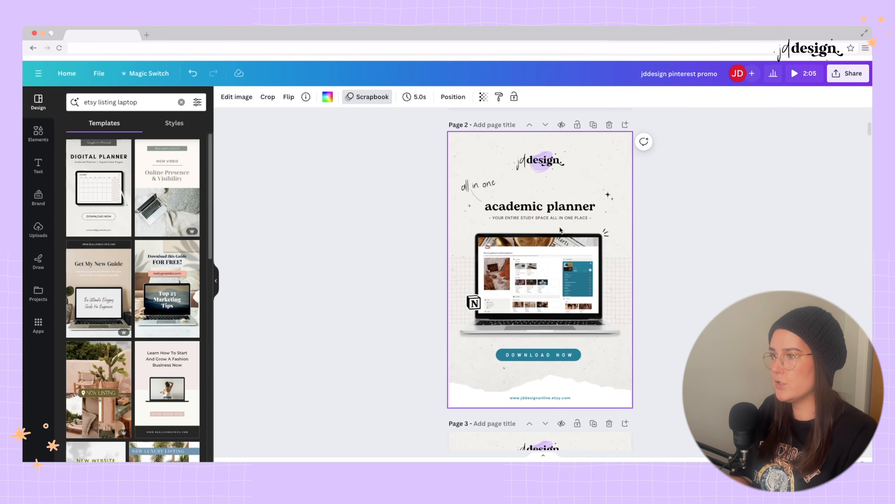
pyautogui.press('Delete')
pyautogui.press('Delete')
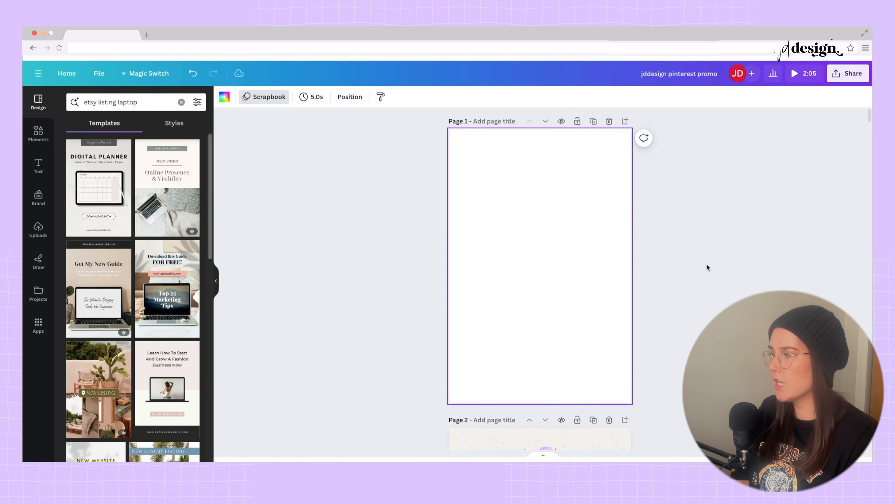
# Apply the "Learn How To Start And Grow A Fashion Business Now" laptop mockup template to blank page 1
pyautogui.scroll(-1, 159, 381)
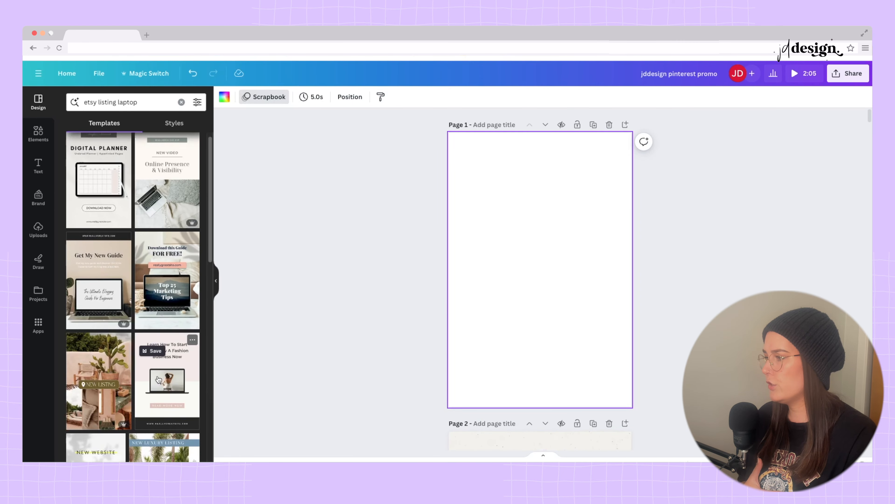
pyautogui.click(160, 379)
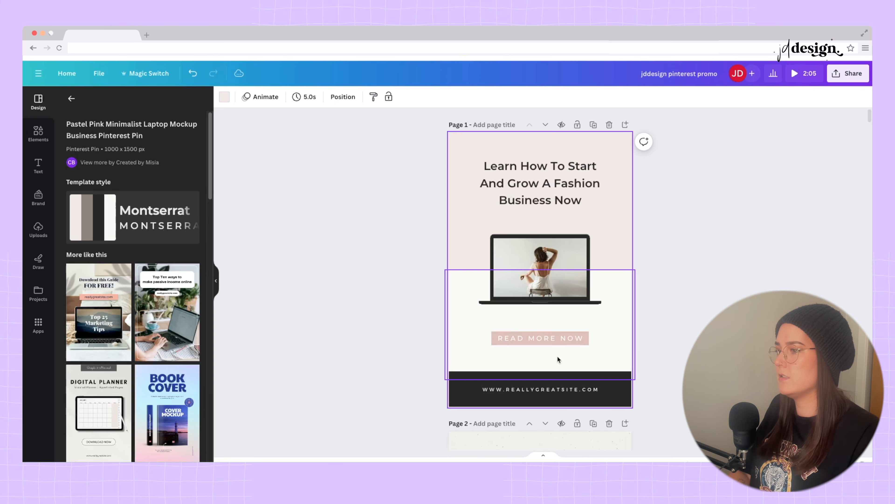
pyautogui.scroll(-3, 501, 360)
pyautogui.scroll(-5, 621, 377)
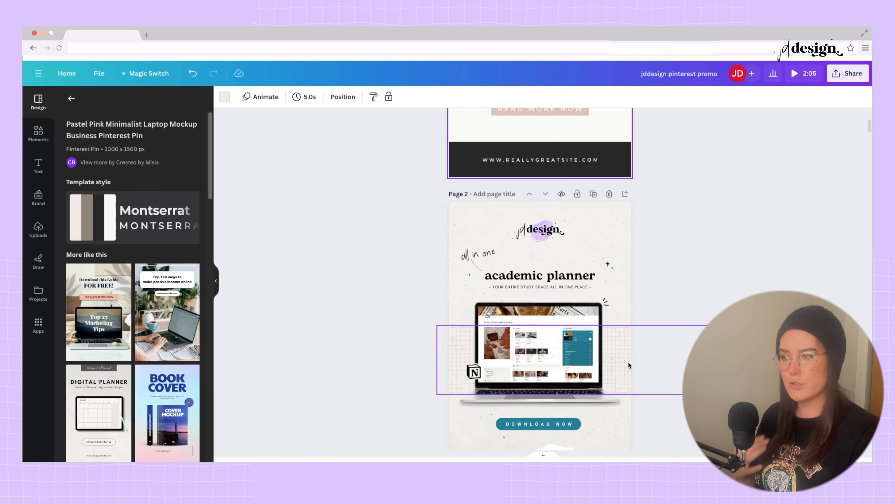
# Replace the template headline on page 1 with the logo, academic planner title and accents copied from page 2, allowing clipboard access
pyautogui.scroll(7, 642, 303)
pyautogui.click(555, 170)
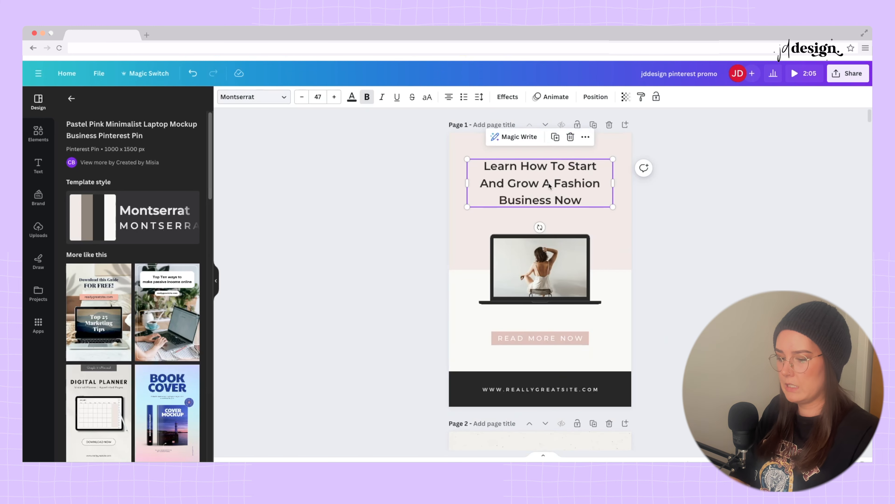
pyautogui.click(671, 299)
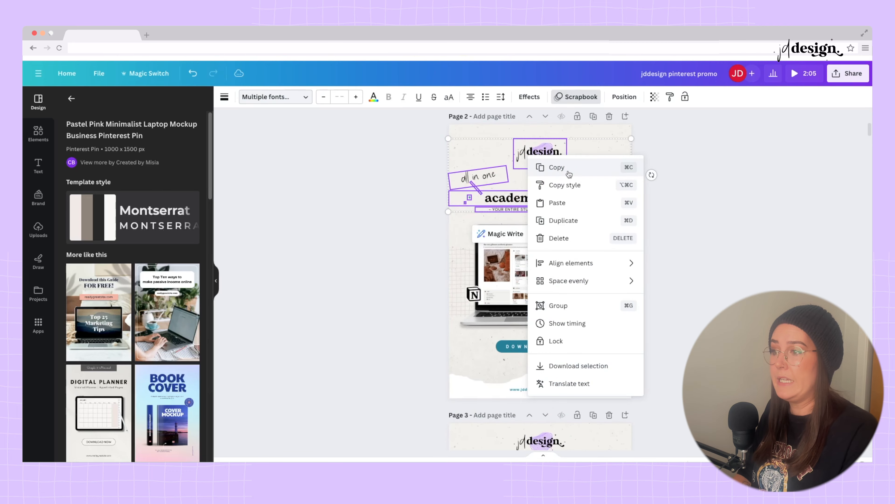
pyautogui.click(568, 169)
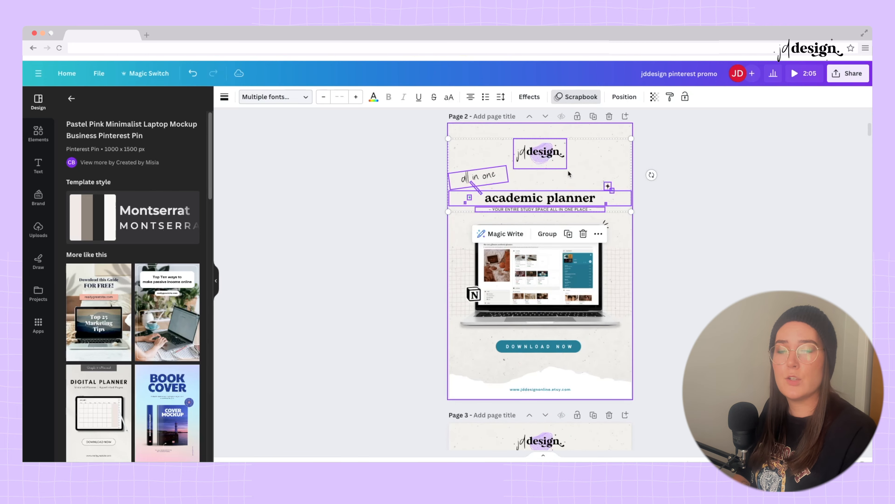
pyautogui.scroll(5, 568, 170)
pyautogui.click(603, 221)
pyautogui.press('super+v')
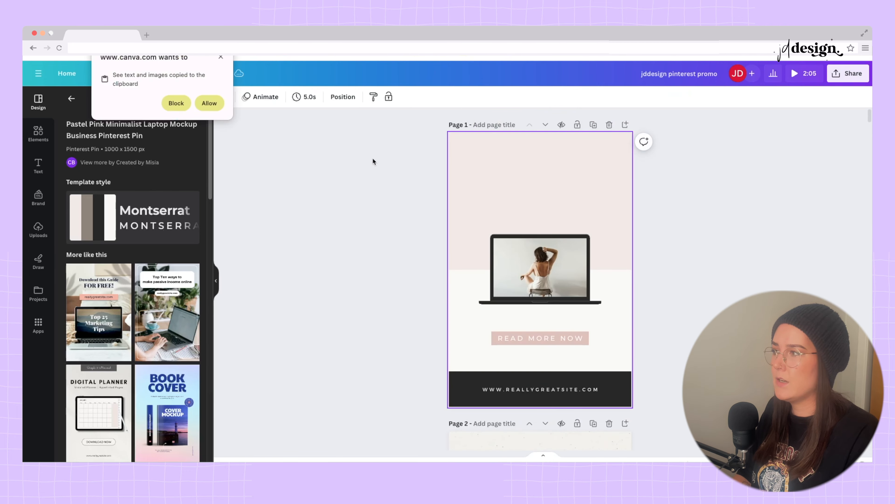
pyautogui.click(210, 103)
pyautogui.click(711, 259)
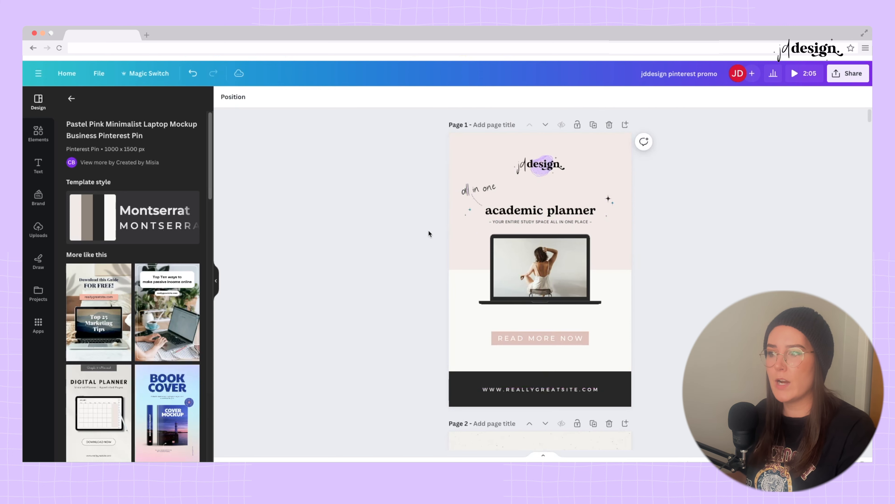
# Find the "academic" uploads and place the planner screenshot with the teal panel in the laptop screen on page 1
pyautogui.click(501, 254)
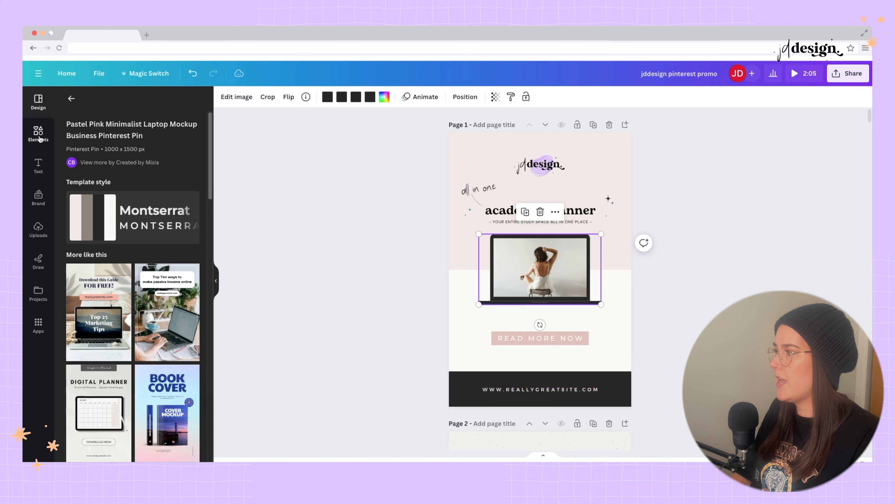
pyautogui.click(38, 229)
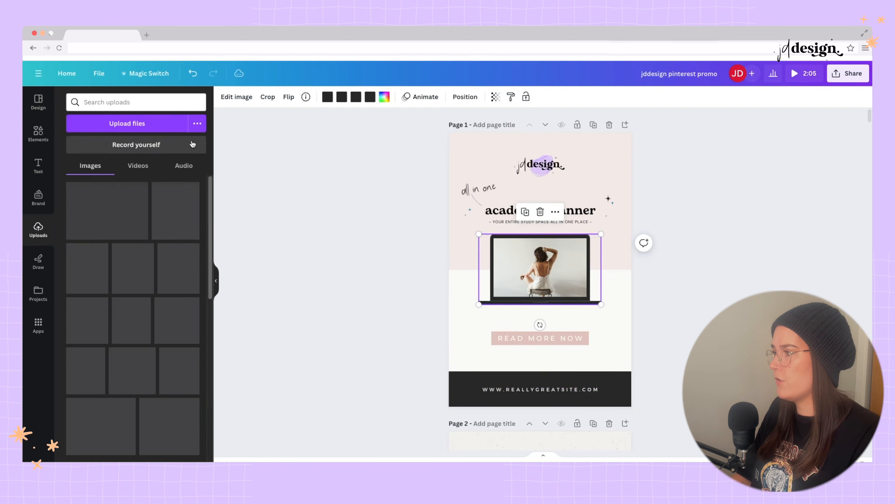
pyautogui.click(105, 106)
pyautogui.write('academic')
pyautogui.press('Return')
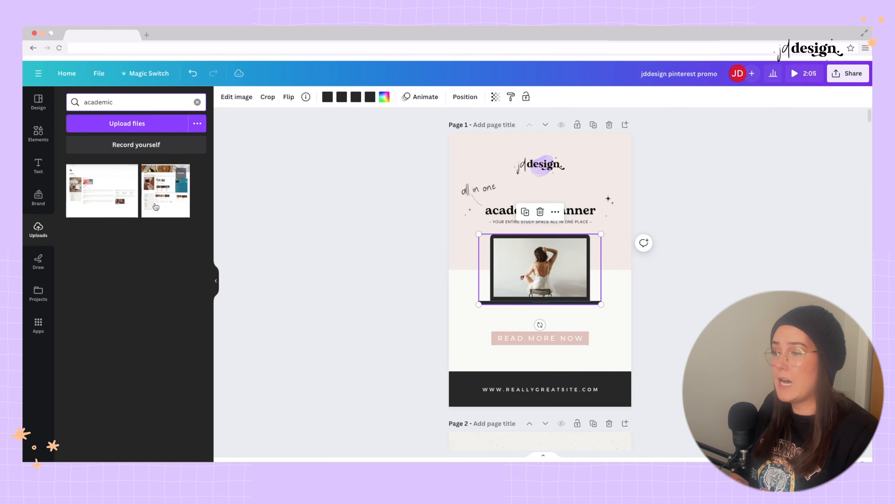
pyautogui.moveTo(156, 207); pyautogui.dragTo(539, 286)
pyautogui.doubleClick(539, 293)
pyautogui.click(678, 281)
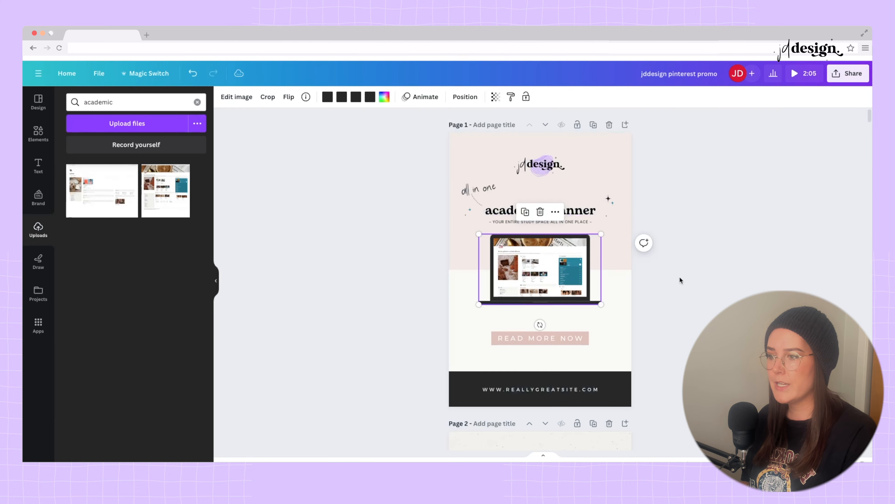
pyautogui.click(680, 280)
# Set page 1's background to the light purple brand colour
pyautogui.click(228, 101)
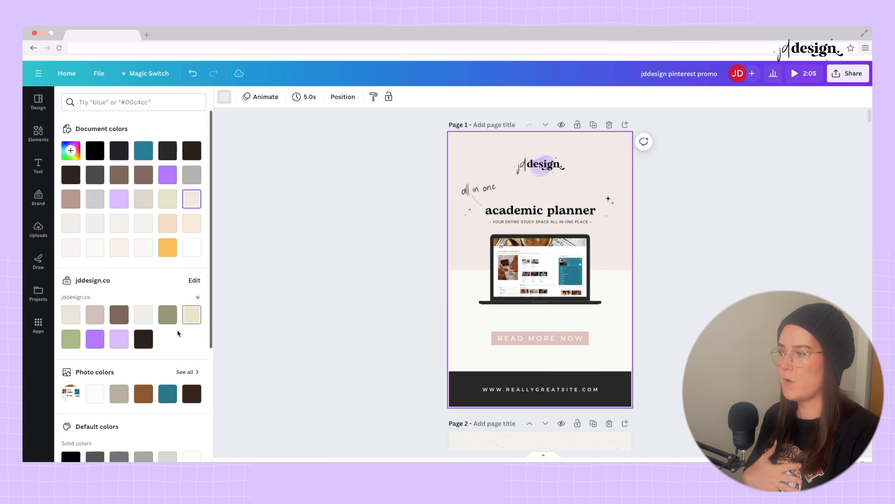
pyautogui.click(115, 341)
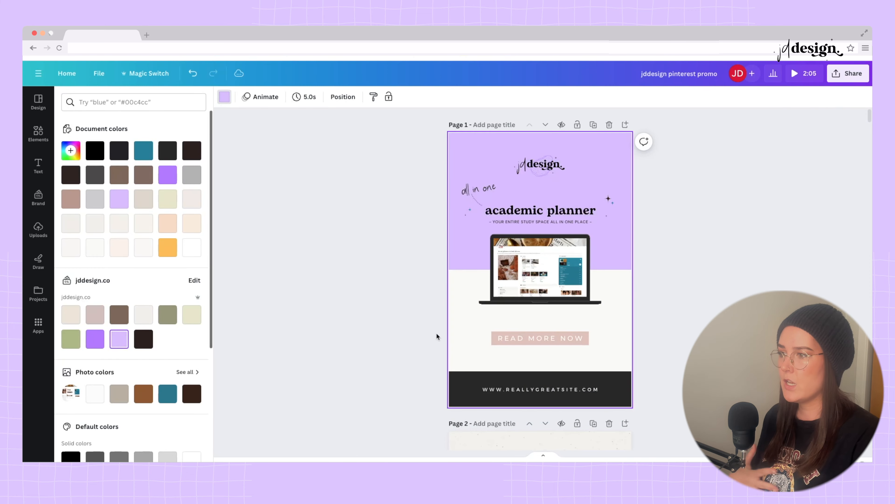
pyautogui.click(398, 295)
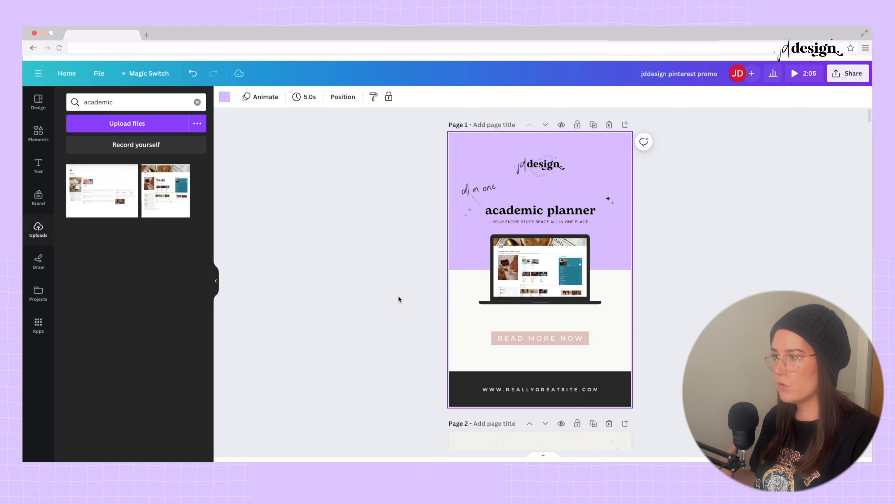
# Copy the textured paper background from page 2 and use it as the background of page 1
pyautogui.scroll(-5, 397, 296)
pyautogui.click(456, 228)
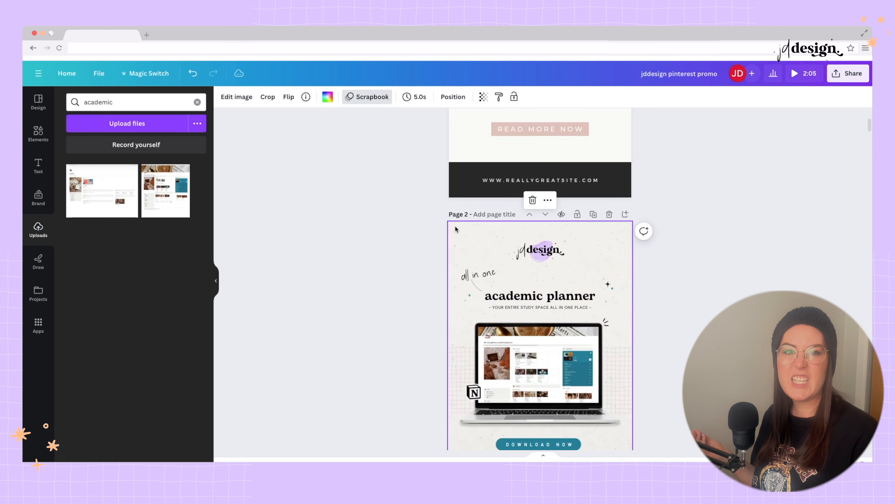
pyautogui.scroll(5, 455, 225)
pyautogui.click(657, 292)
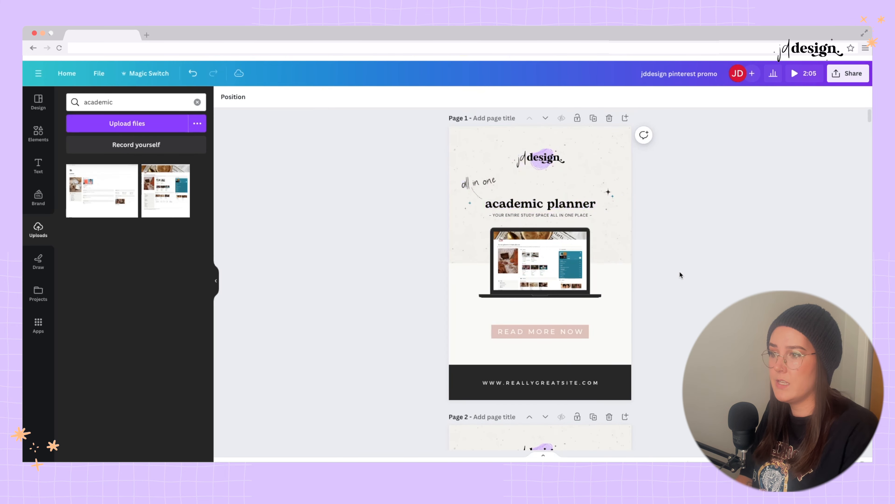
# Delete the placeholder website address and the "READ MORE NOW" button from page 1
pyautogui.click(525, 382)
pyautogui.press('Delete')
pyautogui.click(530, 331)
pyautogui.press('Delete')
pyautogui.click(528, 330)
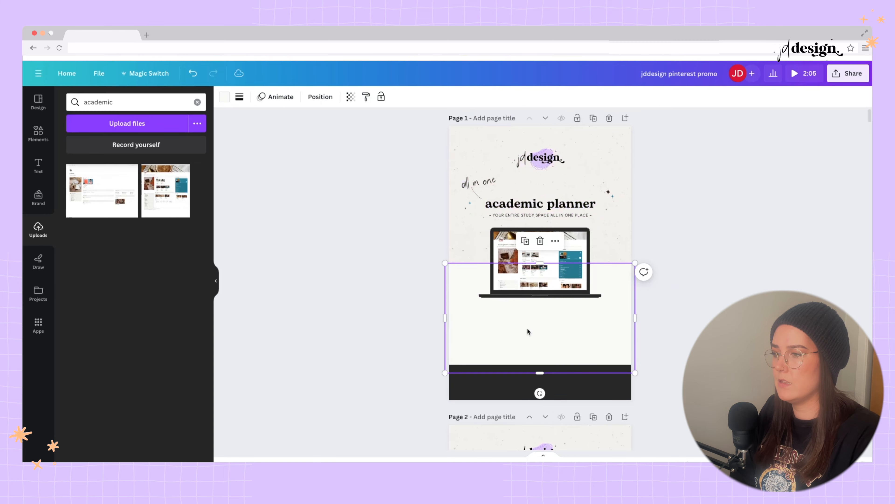
pyautogui.click(691, 329)
# Copy the "DOWNLOAD NOW" button and the Etsy shop address from page 2 onto page 1
pyautogui.scroll(-10, 691, 329)
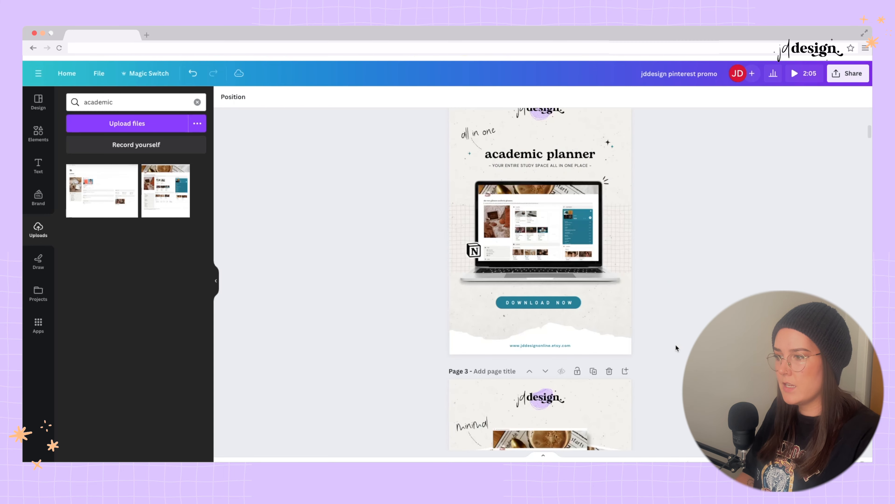
pyautogui.click(559, 346)
pyautogui.keyDown('shift'); pyautogui.click(531, 303); pyautogui.keyUp('shift')
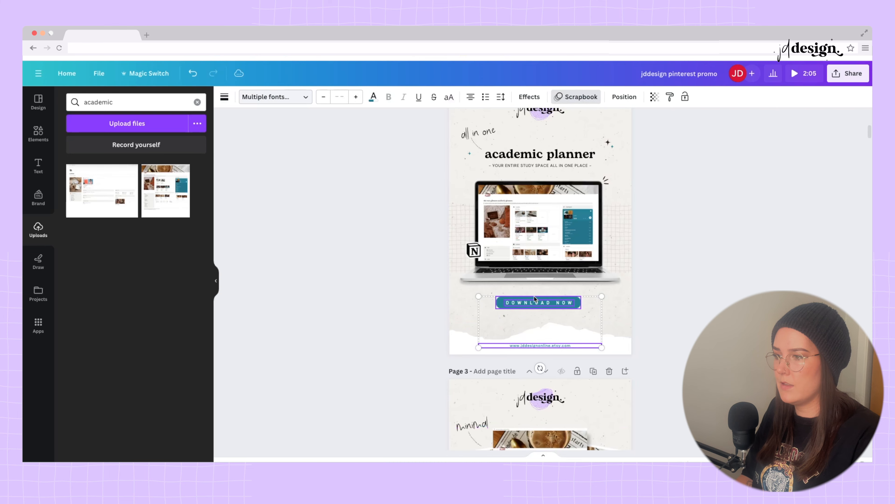
pyautogui.hotkey('ctrl', 'c')
pyautogui.scroll(8, 564, 282)
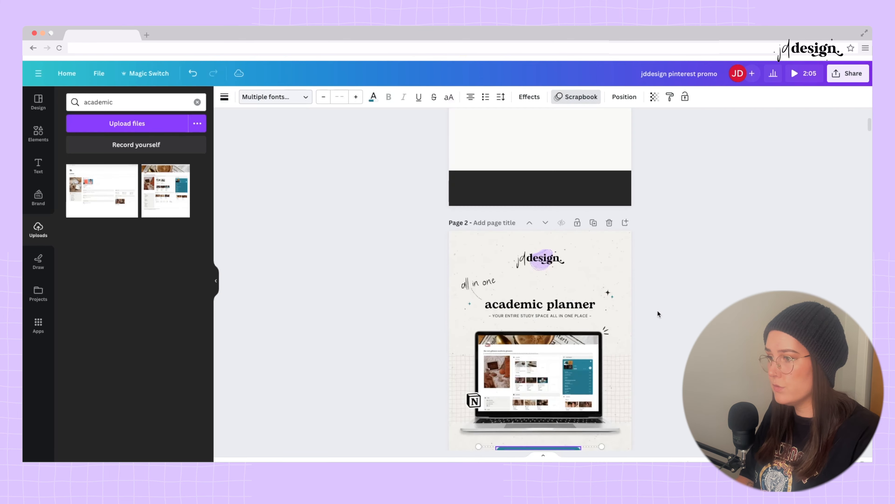
pyautogui.hotkey('ctrl', 'v')
# Recolour the Etsy shop address in page 1's dark footer to white
pyautogui.click(348, 96)
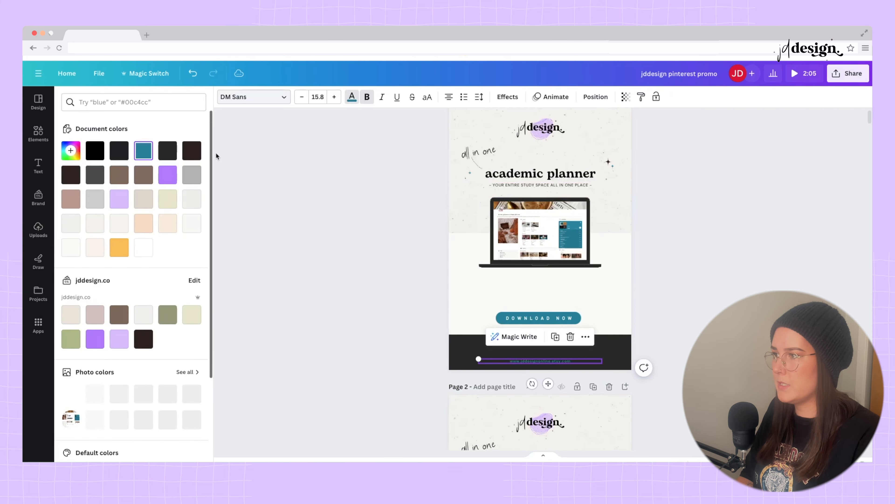
pyautogui.click(164, 242)
pyautogui.press('Escape')
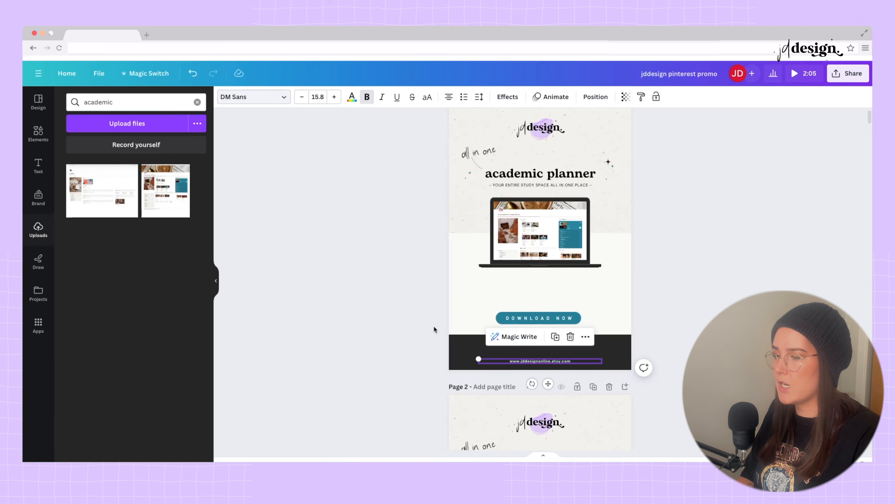
pyautogui.press('Escape')
# Move page 1's "DOWNLOAD NOW" button up closer to the laptop mockup and reduce the height of the dark footer bar
pyautogui.click(541, 318)
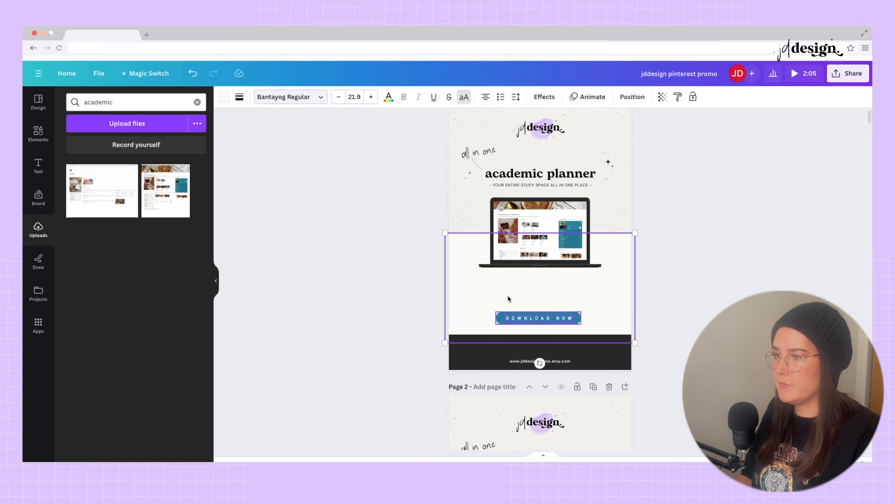
pyautogui.moveTo(550, 320); pyautogui.dragTo(552, 297)
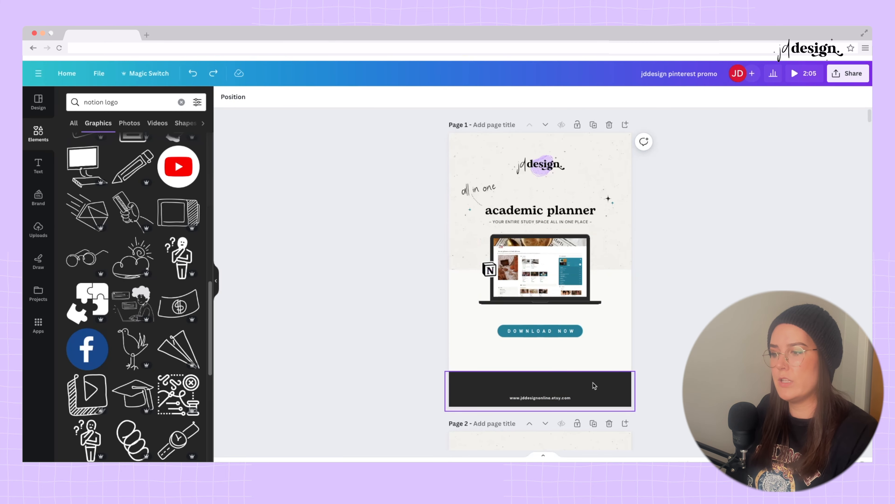
pyautogui.click(542, 392)
pyautogui.moveTo(570, 381); pyautogui.dragTo(543, 388)
pyautogui.click(559, 379)
pyautogui.press('Escape')
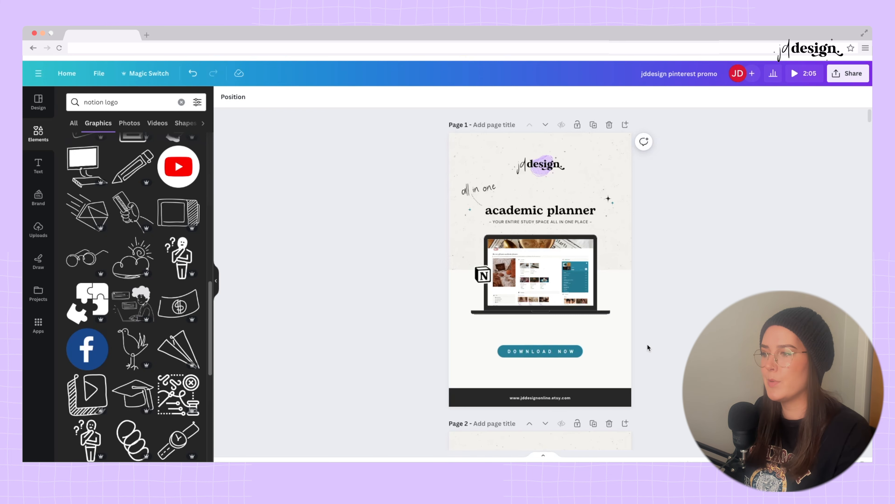
# Review the academic planner pin designs on pages 2 to 12, including page 7's teal title box and tilted planner screenshots
pyautogui.scroll(-1, 647, 343)
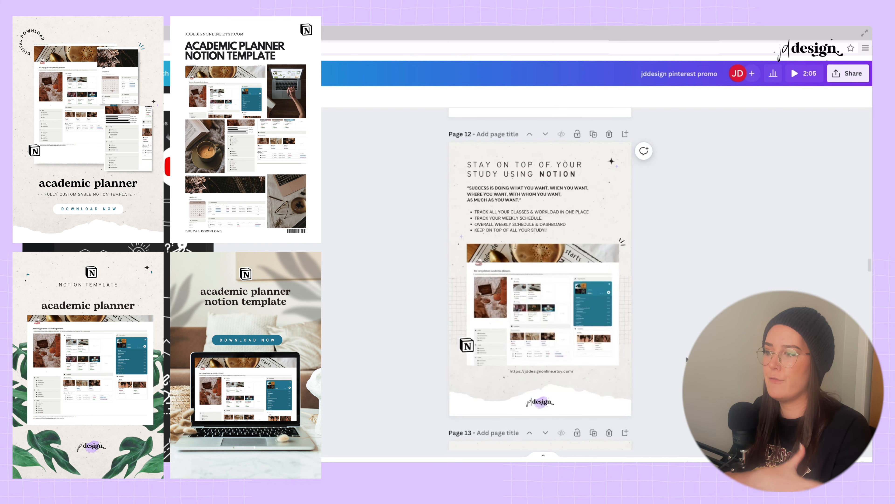
pyautogui.scroll(1, 683, 361)
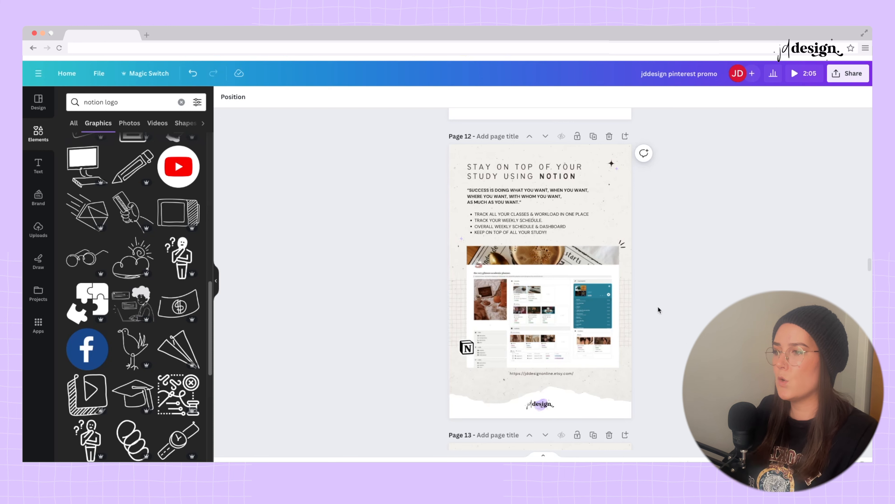
pyautogui.scroll(10, 659, 311)
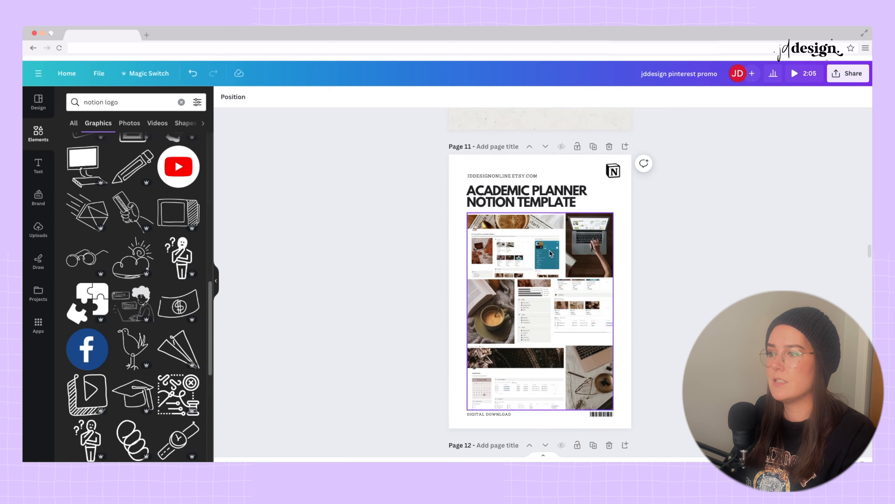
pyautogui.scroll(6, 554, 254)
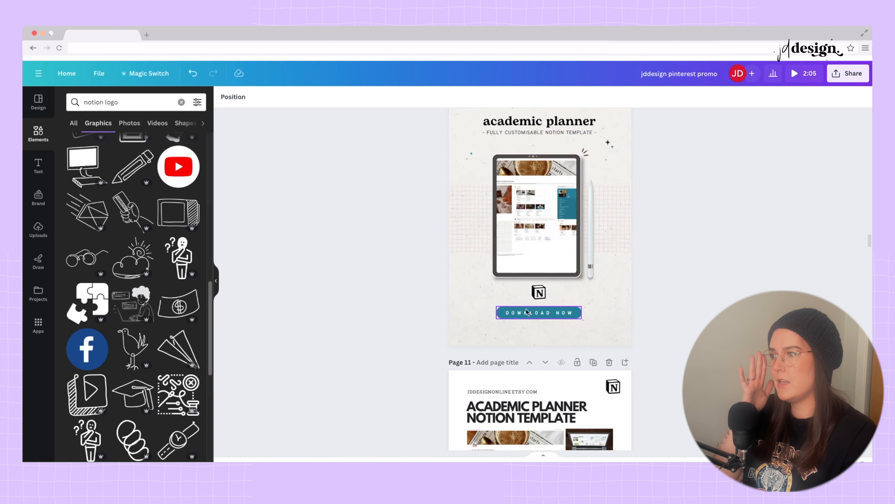
pyautogui.scroll(3, 526, 311)
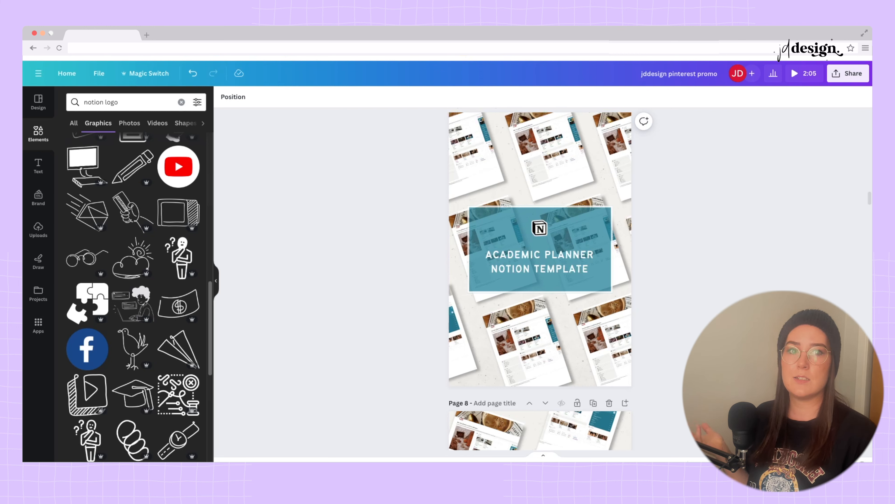
pyautogui.click(505, 217)
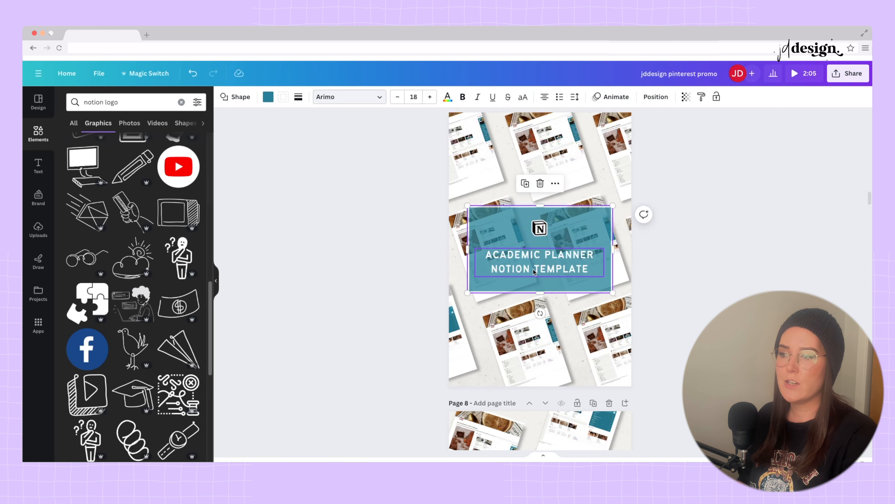
pyautogui.scroll(1, 633, 225)
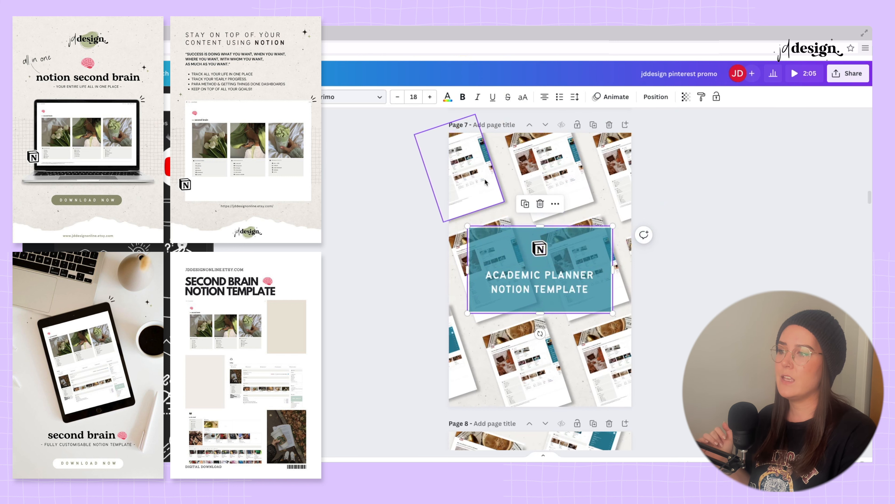
pyautogui.click(551, 173)
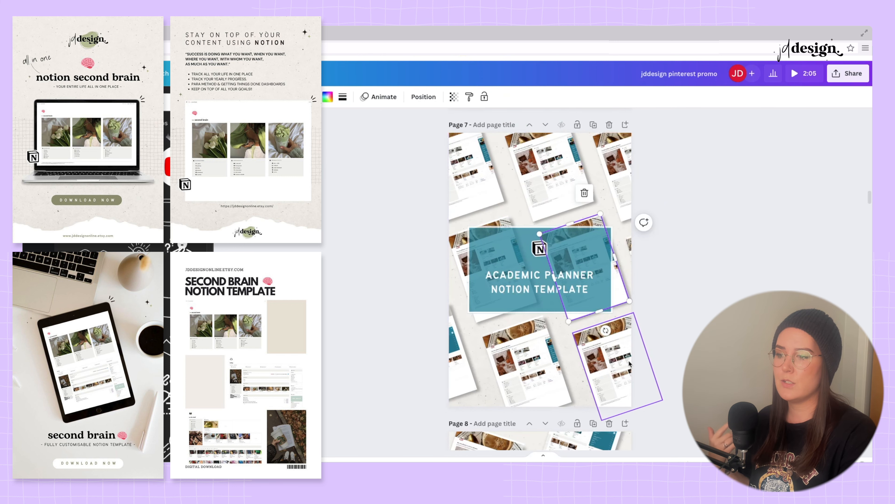
pyautogui.click(545, 359)
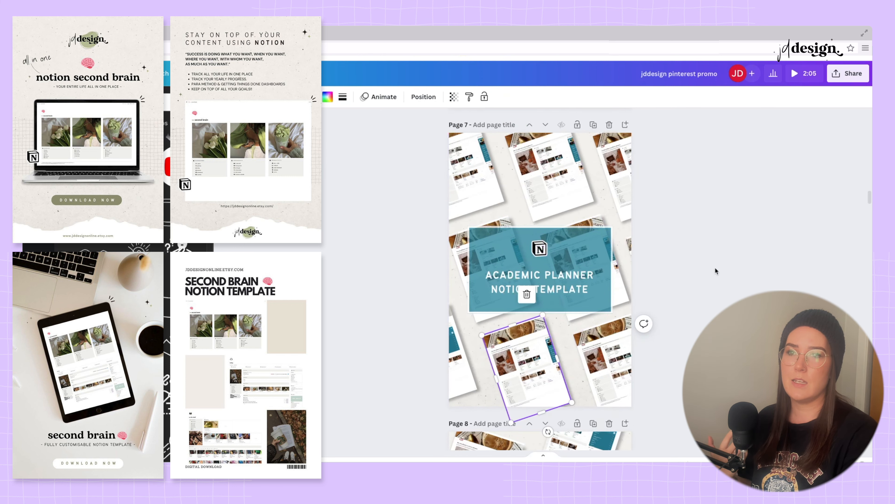
pyautogui.scroll(8, 709, 268)
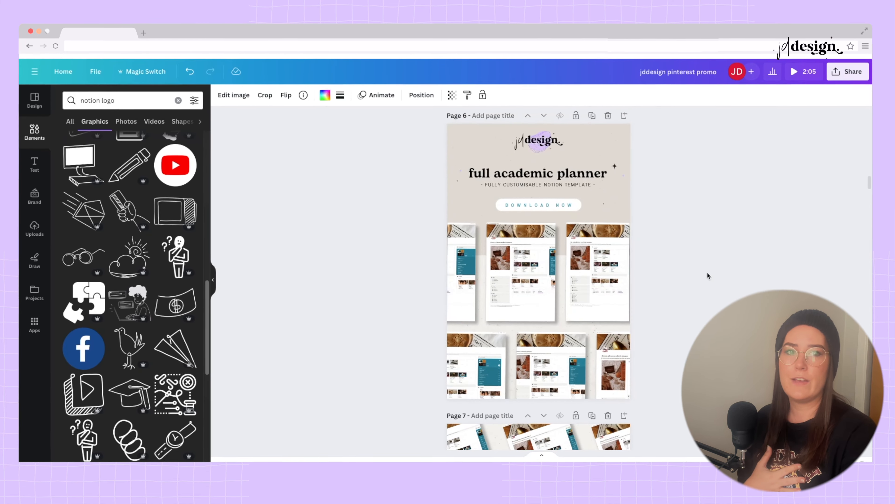
pyautogui.scroll(10, 644, 197)
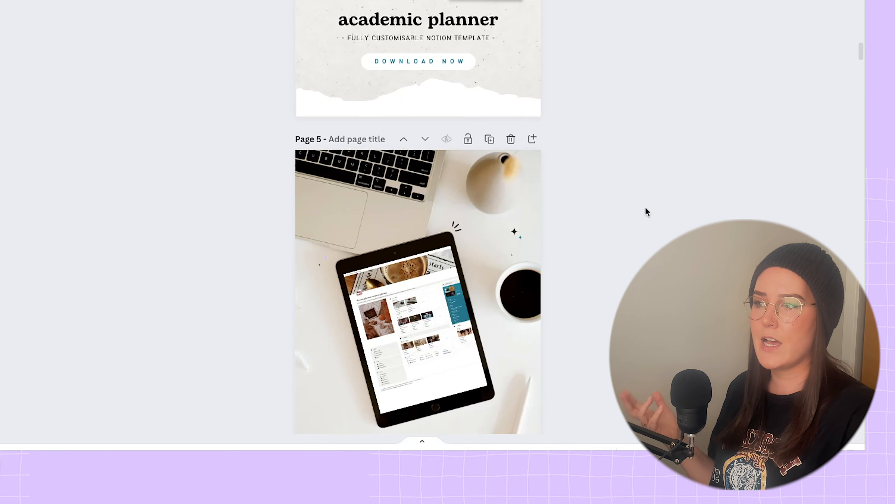
pyautogui.scroll(-5, 646, 208)
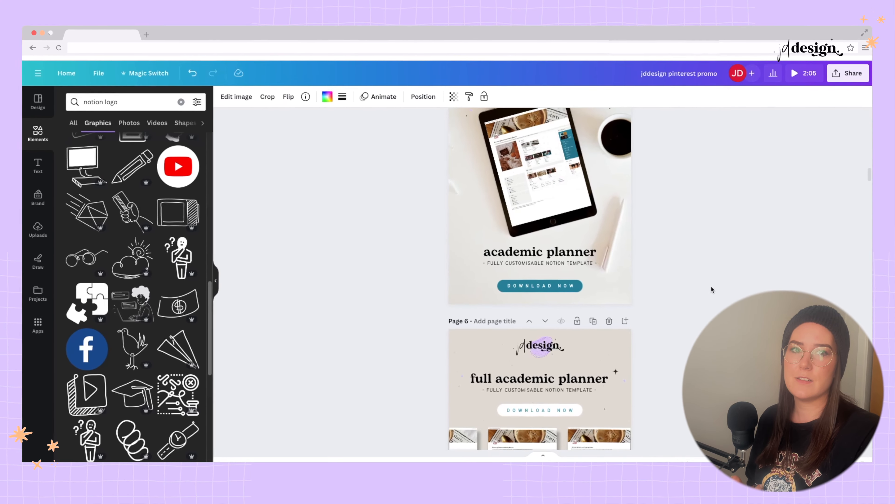
pyautogui.scroll(10, 688, 314)
pyautogui.scroll(10, 680, 347)
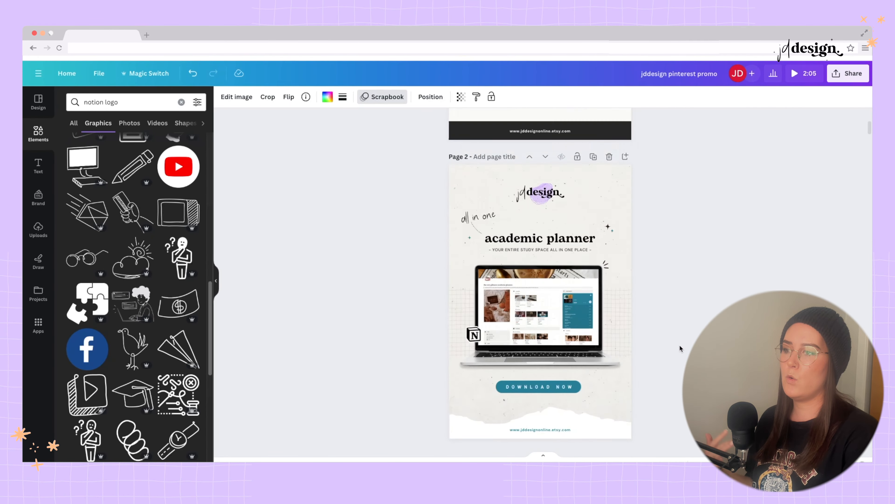
pyautogui.scroll(-5, 679, 344)
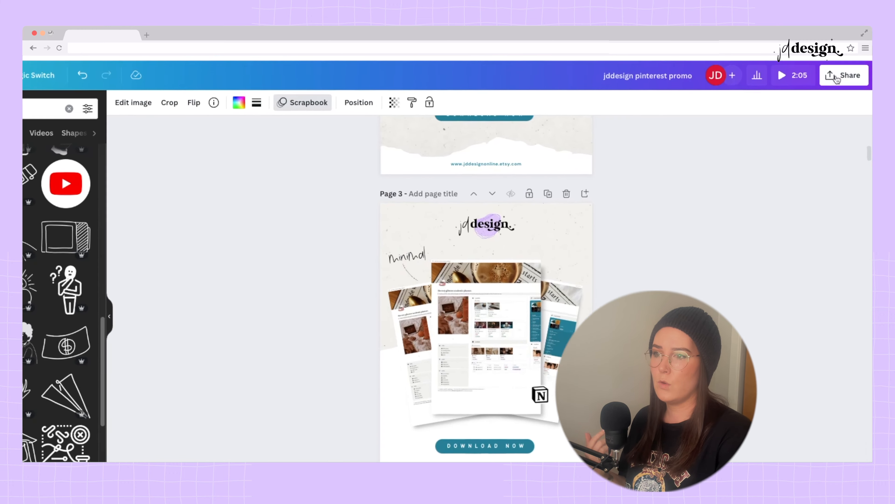
# Download all 25 pages of the Pinterest promo design as PNG files
pyautogui.click(837, 79)
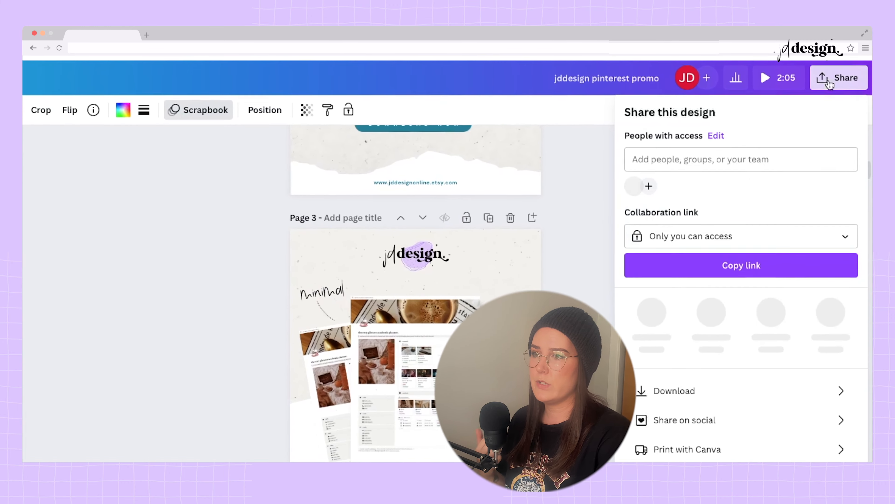
pyautogui.click(735, 392)
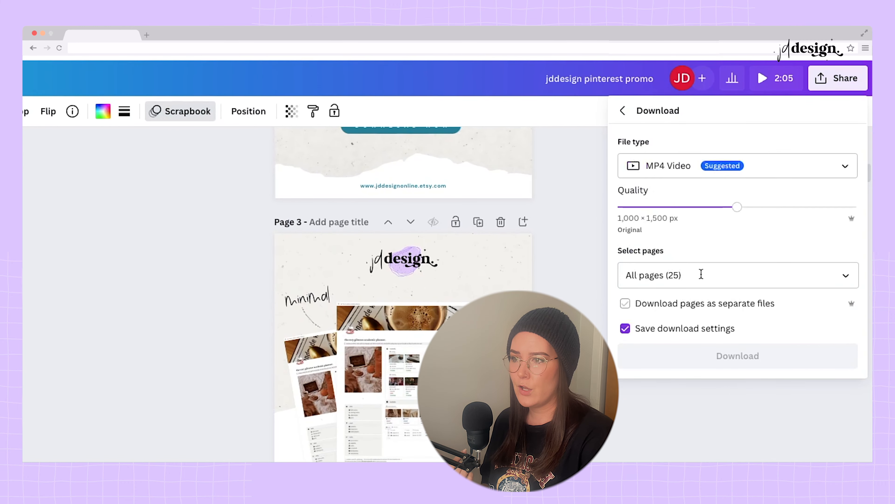
pyautogui.click(674, 170)
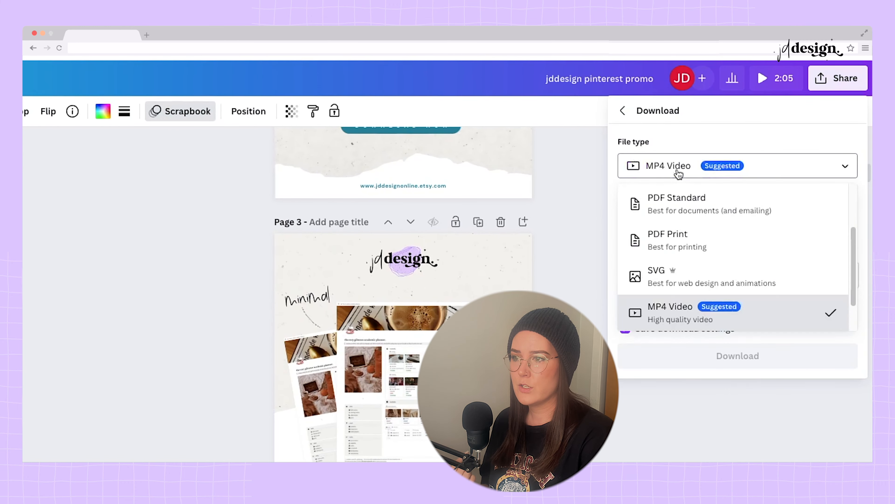
pyautogui.scroll(3, 704, 254)
pyautogui.click(706, 253)
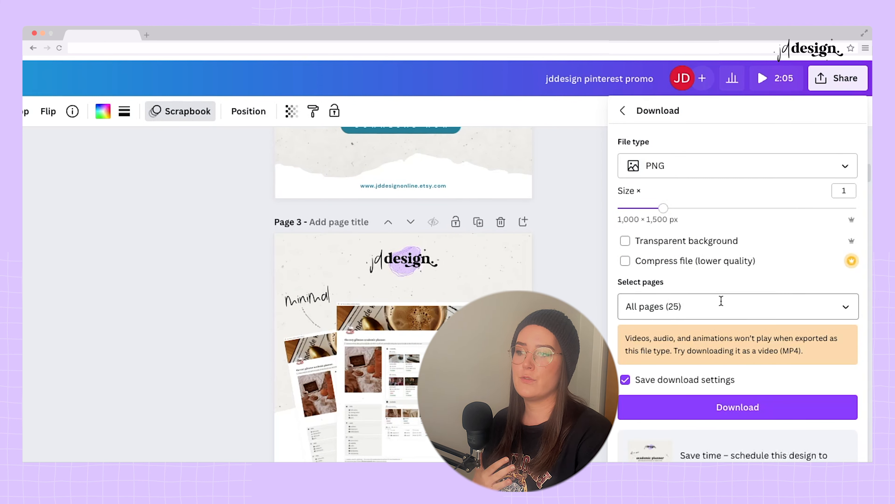
pyautogui.click(737, 402)
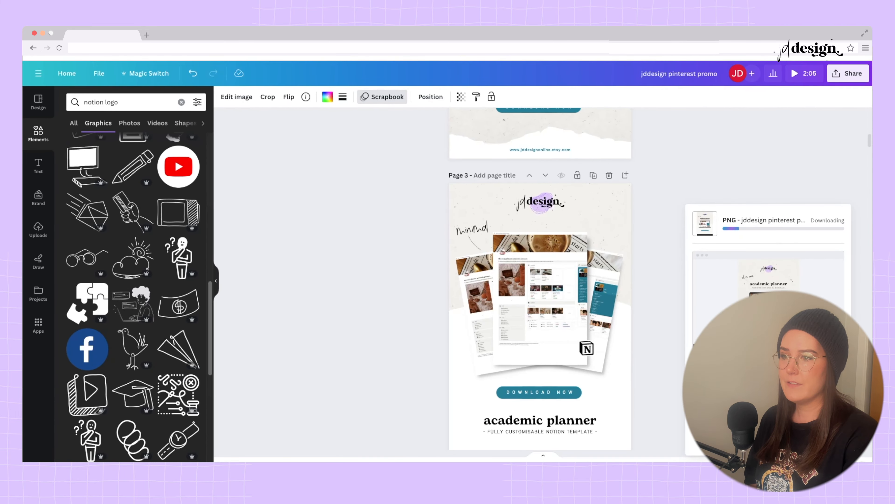
pyautogui.click(396, 215)
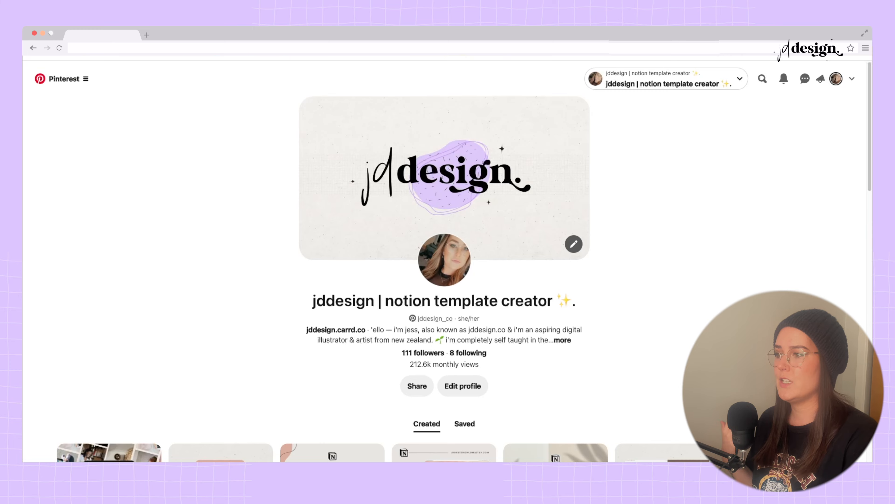
# Switch to Pinterest and look through the profile's created pins and saved boards
pyautogui.scroll(-8, 619, 275)
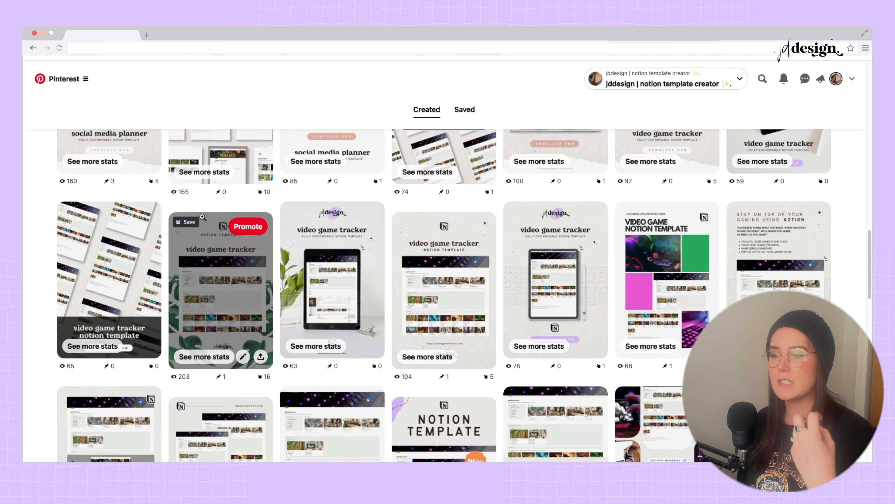
pyautogui.scroll(8, 203, 217)
pyautogui.scroll(10, 506, 162)
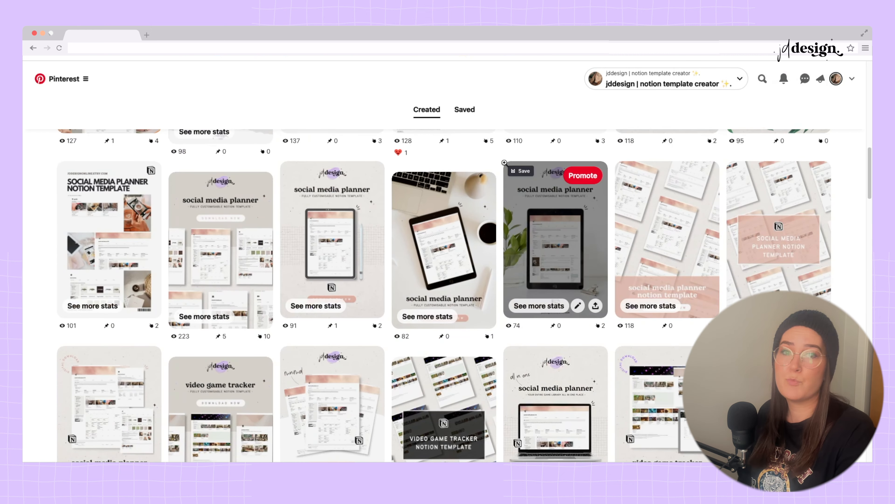
pyautogui.scroll(4, 476, 218)
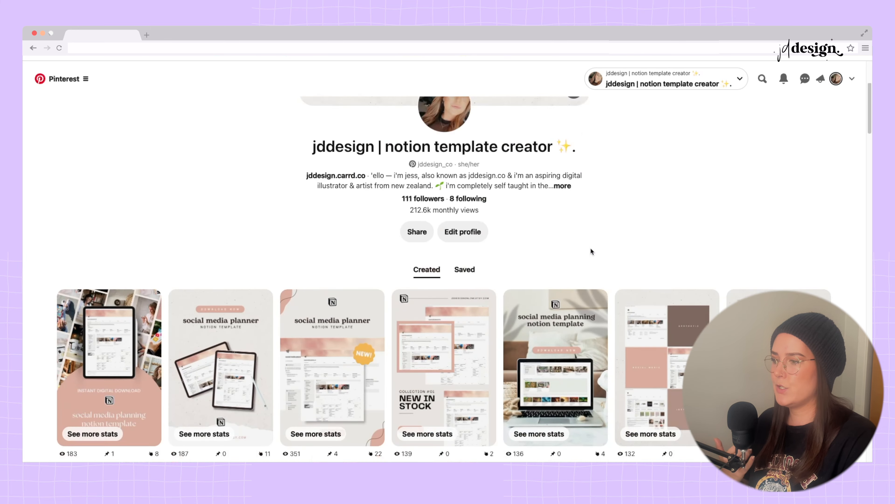
pyautogui.scroll(3, 590, 243)
pyautogui.click(465, 424)
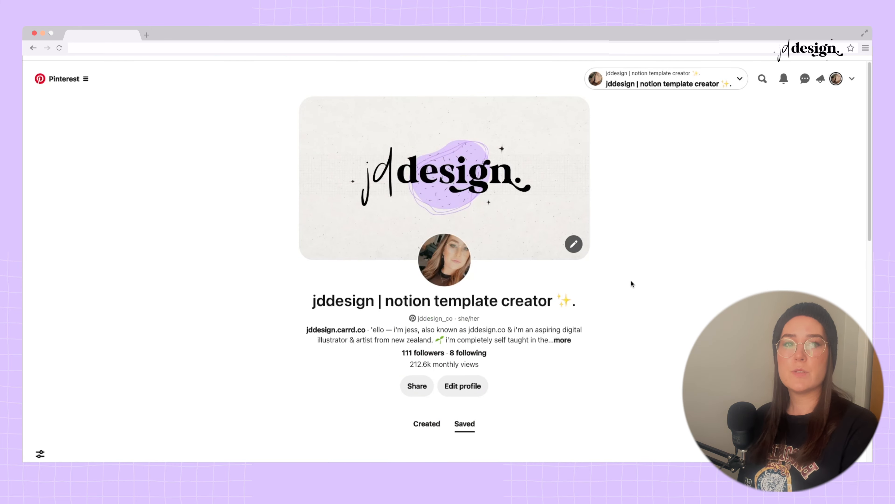
pyautogui.scroll(-2, 631, 284)
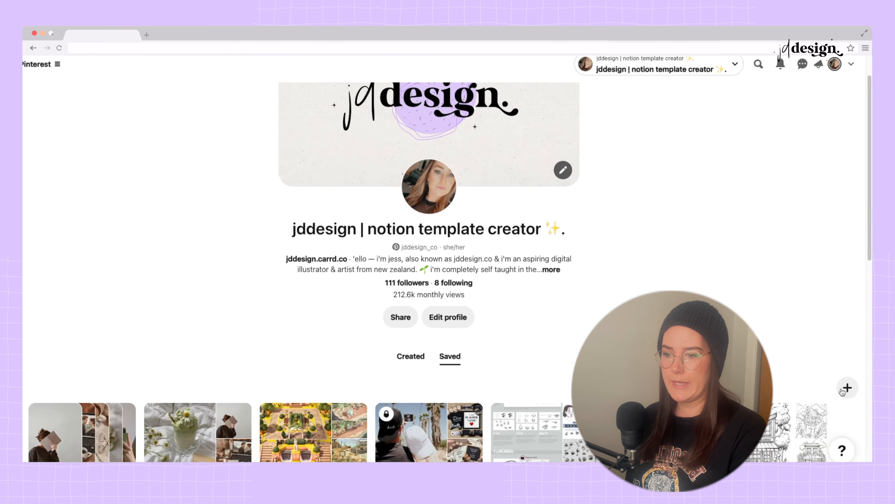
# Start a new Pinterest pin and add 2.png from the "jddesign pinterest promo" folder as its image
pyautogui.click(845, 389)
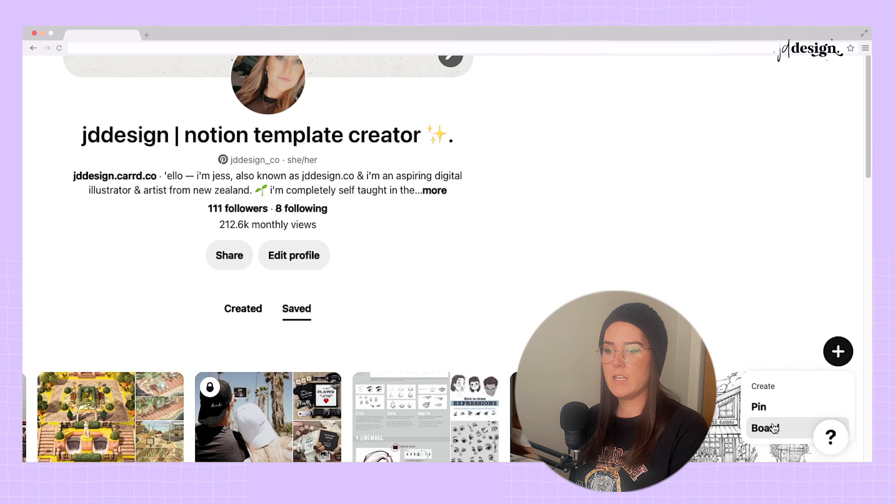
pyautogui.click(762, 406)
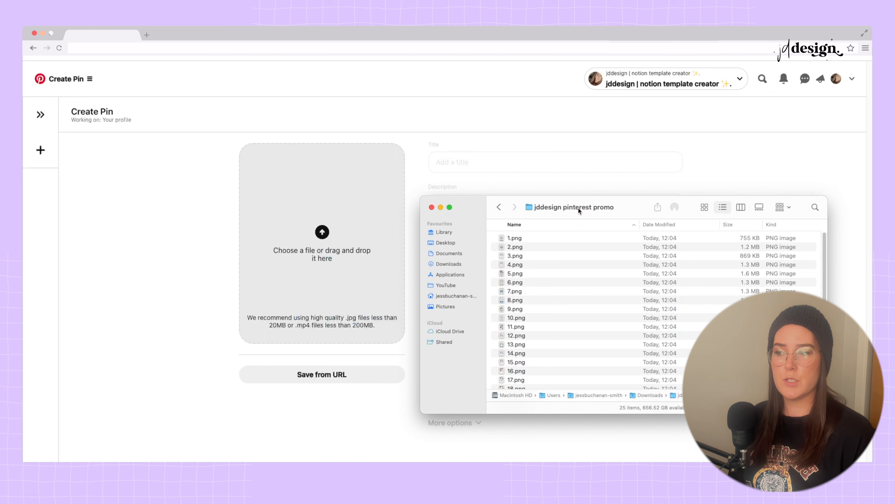
pyautogui.click(514, 246)
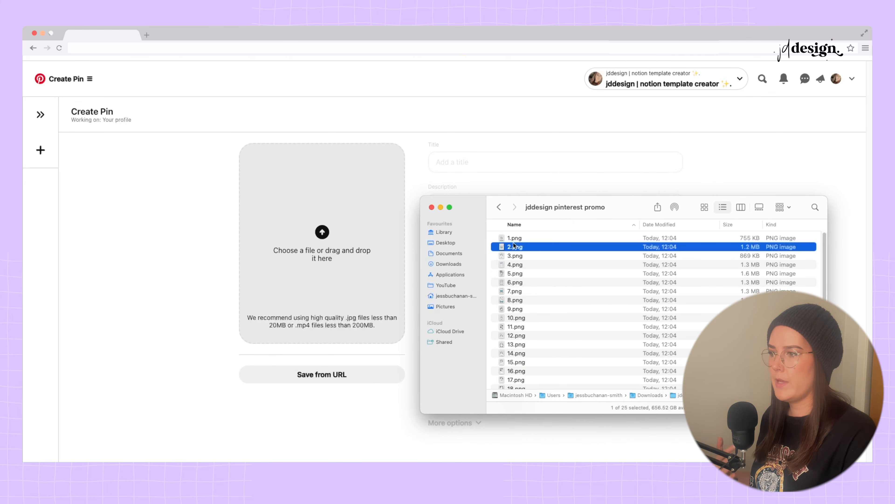
pyautogui.moveTo(514, 246); pyautogui.dragTo(341, 230)
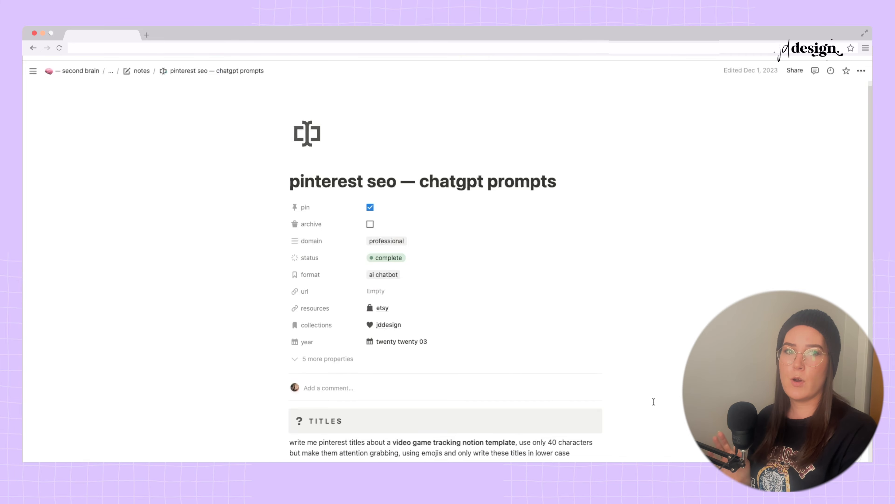
# Switch to Notion and copy the full prompt in the Titles section of the "pinterest seo — chatgpt prompts" page
pyautogui.scroll(-5, 654, 401)
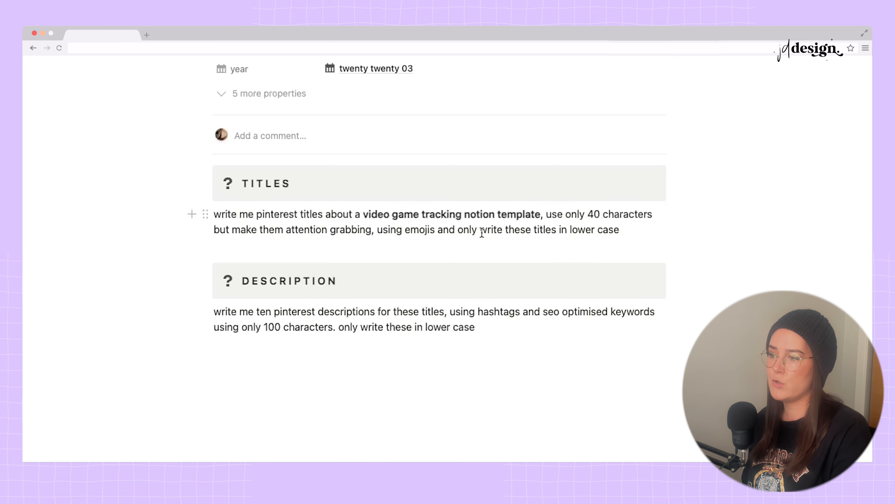
pyautogui.moveTo(646, 235); pyautogui.dragTo(214, 214)
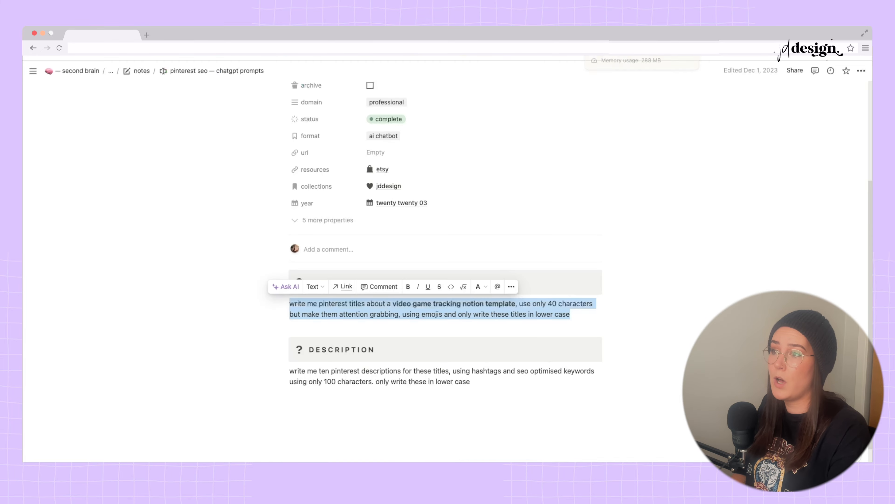
pyautogui.rightClick(398, 310)
pyautogui.click(422, 270)
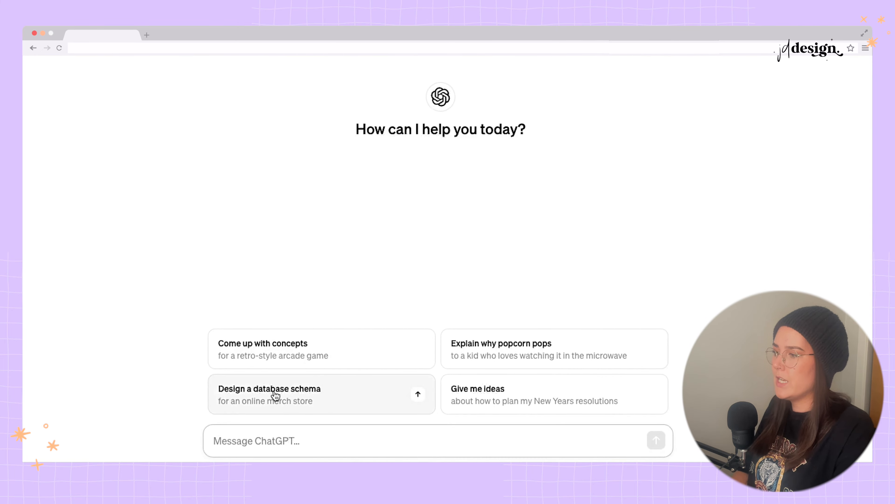
# Paste the titles prompt into ChatGPT and replace "video game tracking" with "academic & life planning"
pyautogui.press('super+v')
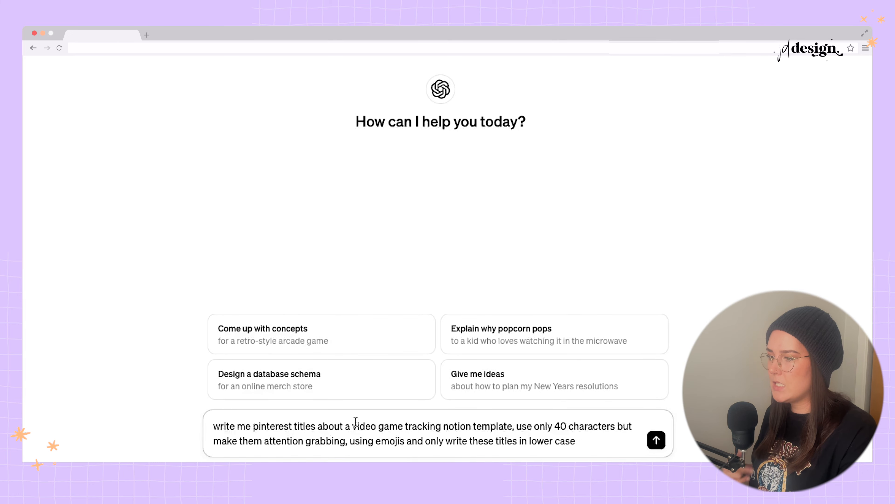
pyautogui.moveTo(355, 421); pyautogui.dragTo(472, 421)
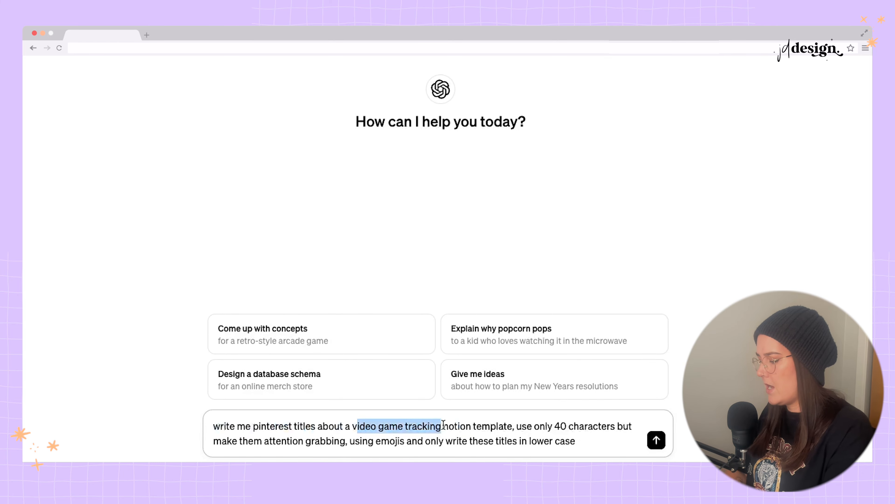
pyautogui.write('academ')
pyautogui.press('BackSpace')
pyautogui.press('BackSpace')
pyautogui.press('BackSpace')
pyautogui.press('BackSpace')
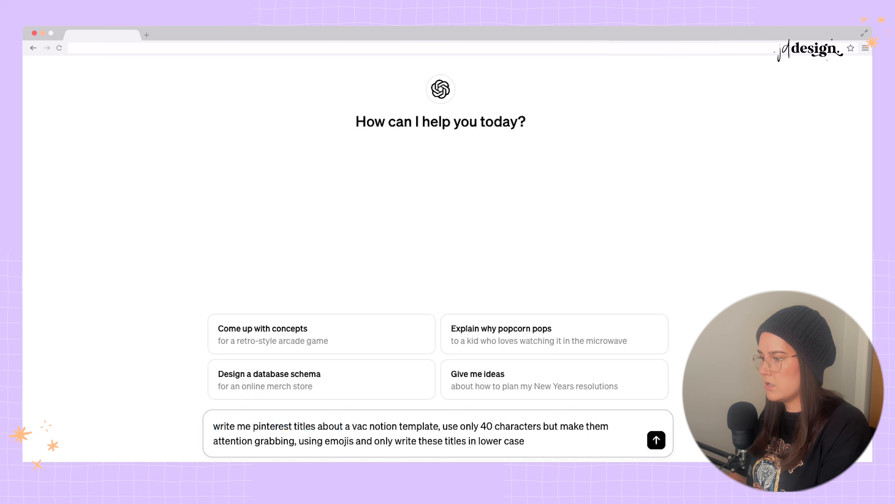
pyautogui.press('BackSpace')
pyautogui.press('BackSpace')
pyautogui.press('BackSpace')
pyautogui.write('academic & life plannin')
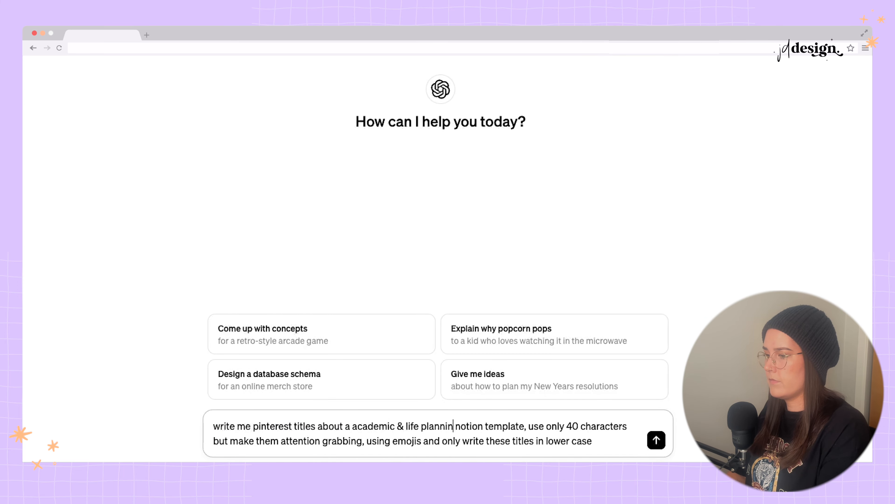
pyautogui.write('g')
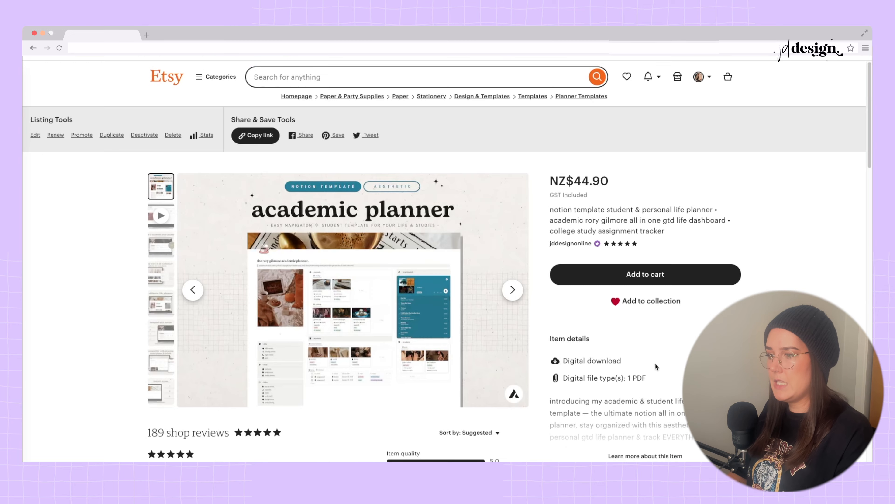
# Copy the academic planner's item description from Etsy, add it to the ChatGPT prompt as further detail, and send the prompt
pyautogui.scroll(-4, 655, 363)
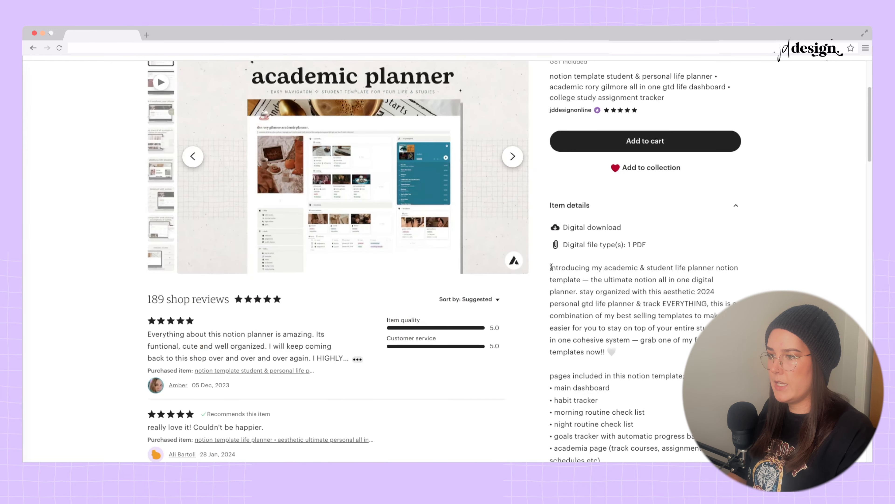
pyautogui.scroll(-10, 551, 267)
pyautogui.moveTo(673, 322); pyautogui.dragTo(551, 108)
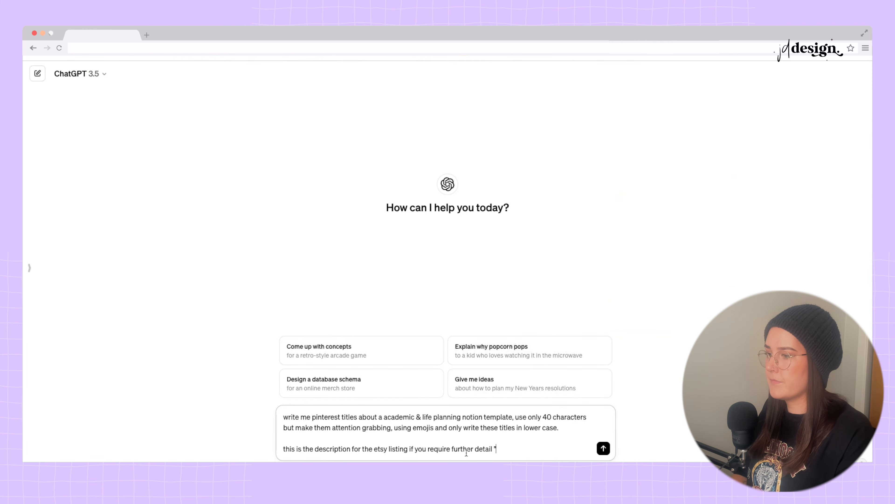
pyautogui.press('super+v')
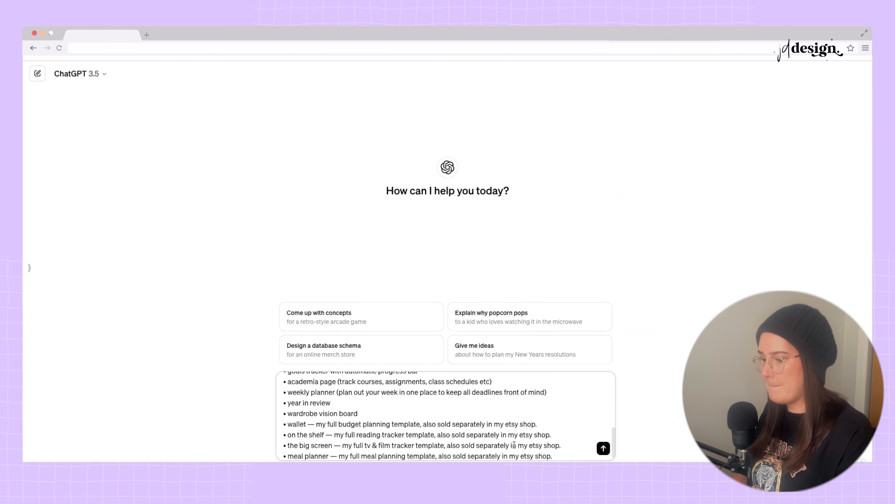
pyautogui.press('Return')
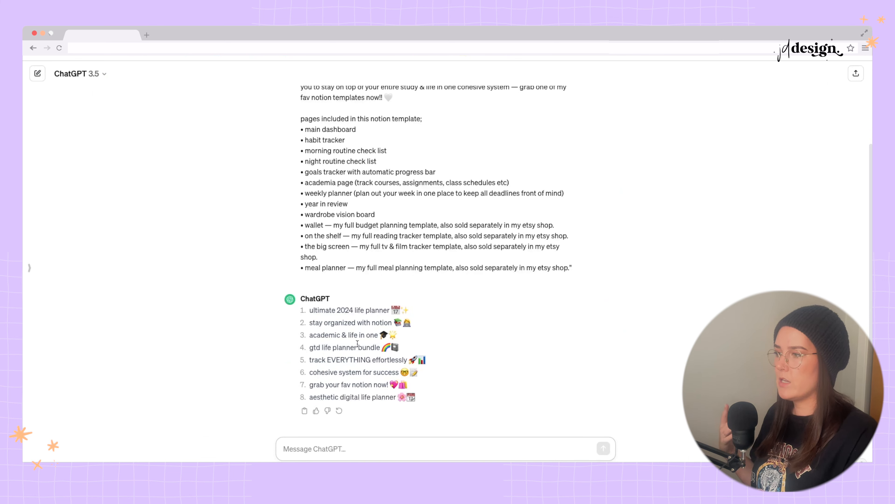
# Copy ChatGPT's first title into the Pinterest pin's title and extend it to "ultimate 2024 life & academic planner"
pyautogui.tripleClick(345, 311)
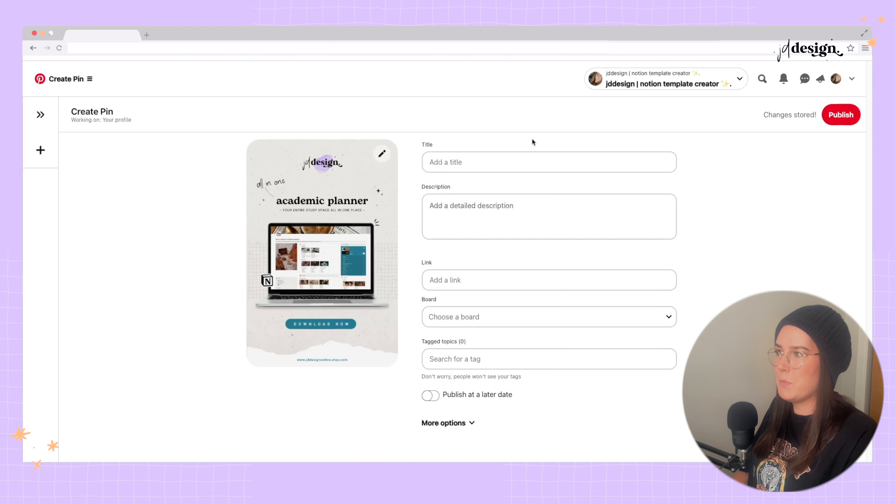
pyautogui.click(487, 163)
pyautogui.press('super+v')
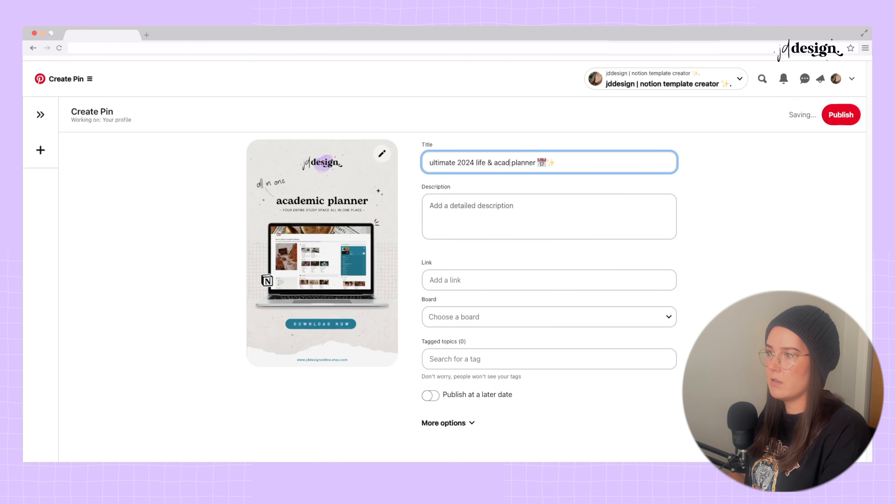
pyautogui.write('emic')
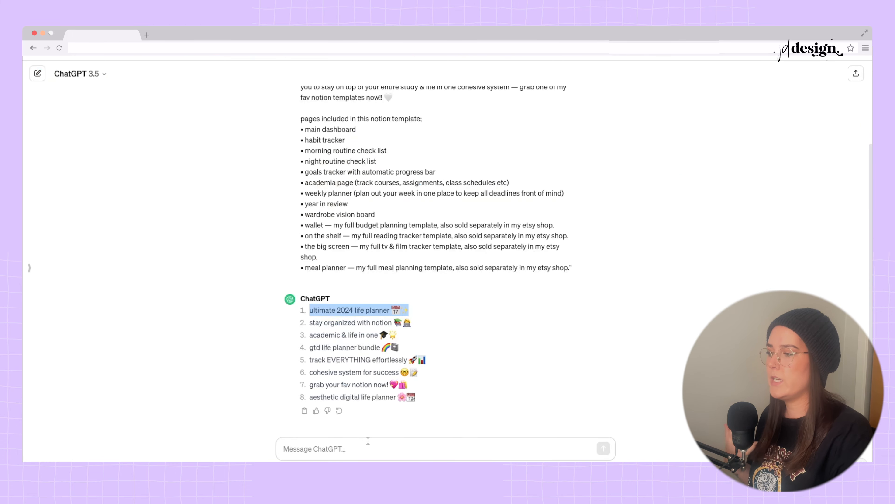
# Ask ChatGPT to "make sure they all reference being an academic planner" and set the pin title to "academic bliss in notion 📚💫"
pyautogui.click(368, 441)
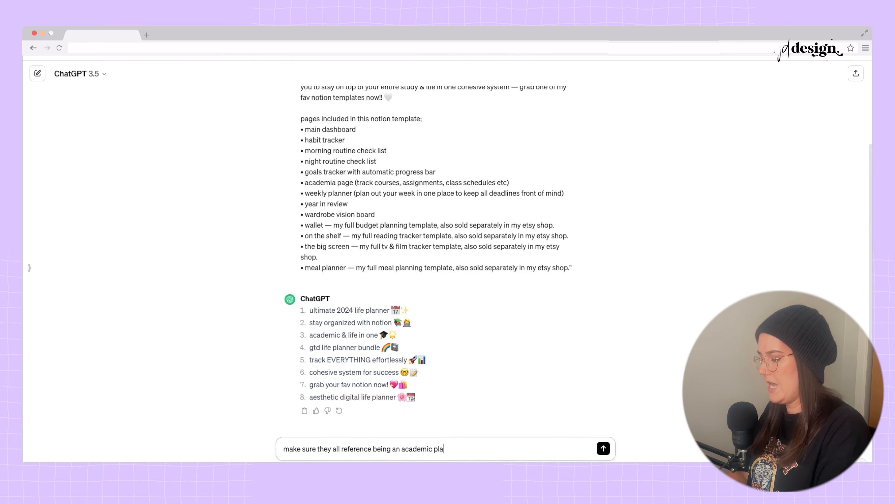
pyautogui.press('Return')
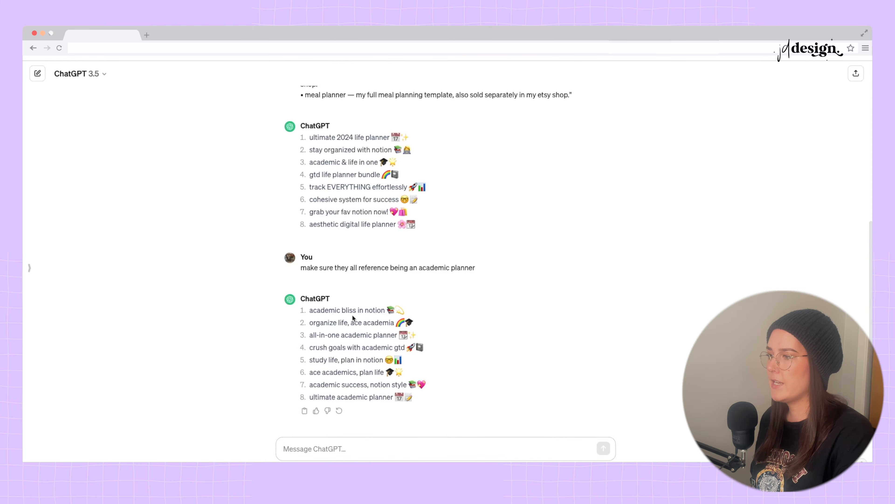
pyautogui.tripleClick(352, 314)
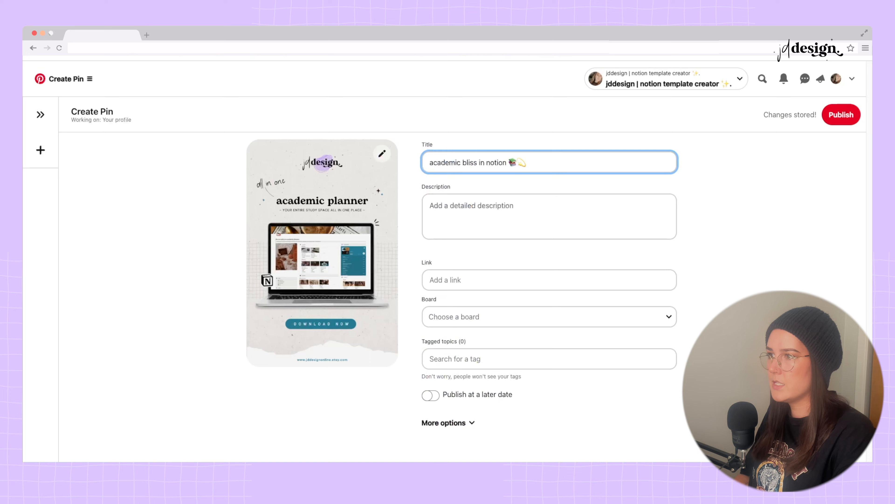
pyautogui.click(183, 330)
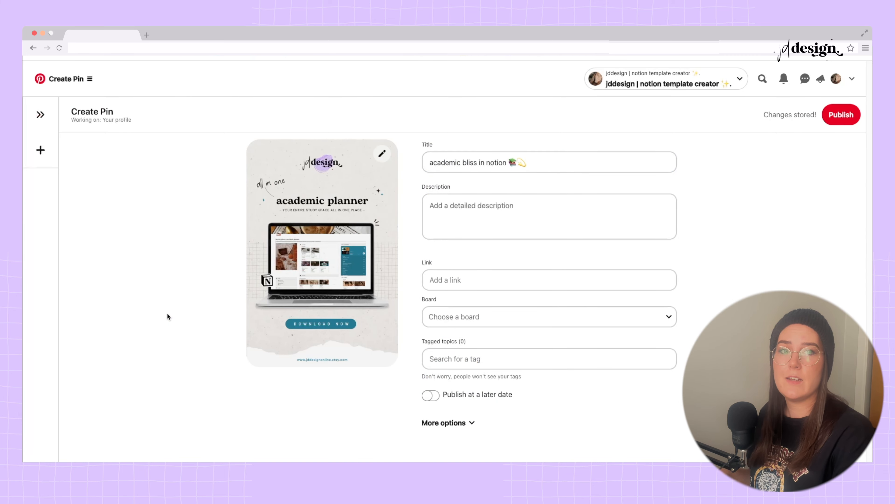
# Create a second pin draft with 3.png as its image and copy the title "organize life, ace academia" from ChatGPT for it
pyautogui.click(40, 114)
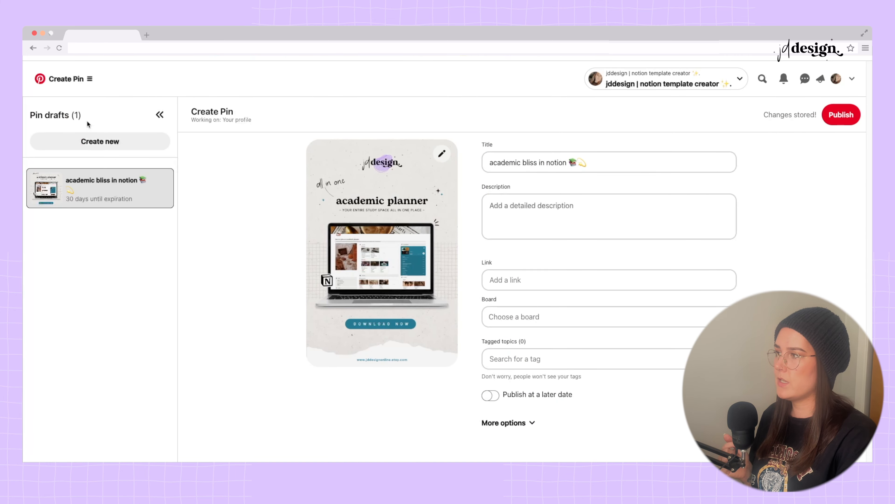
pyautogui.click(107, 144)
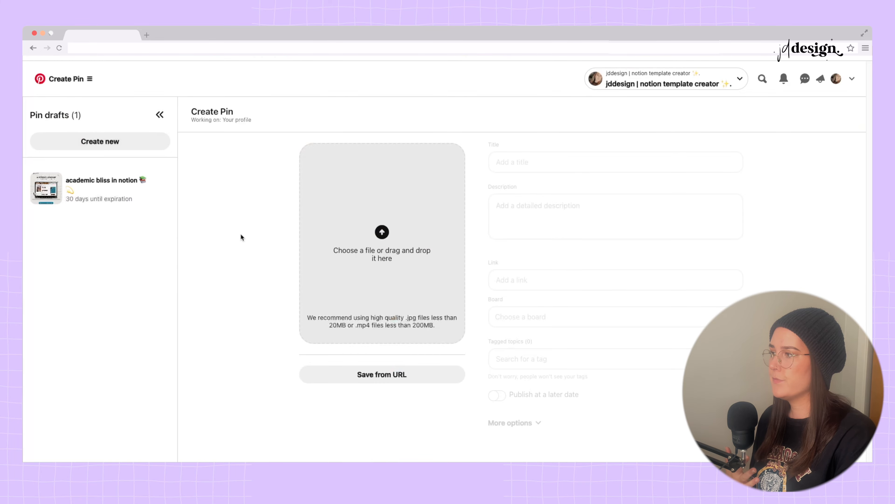
pyautogui.click(423, 228)
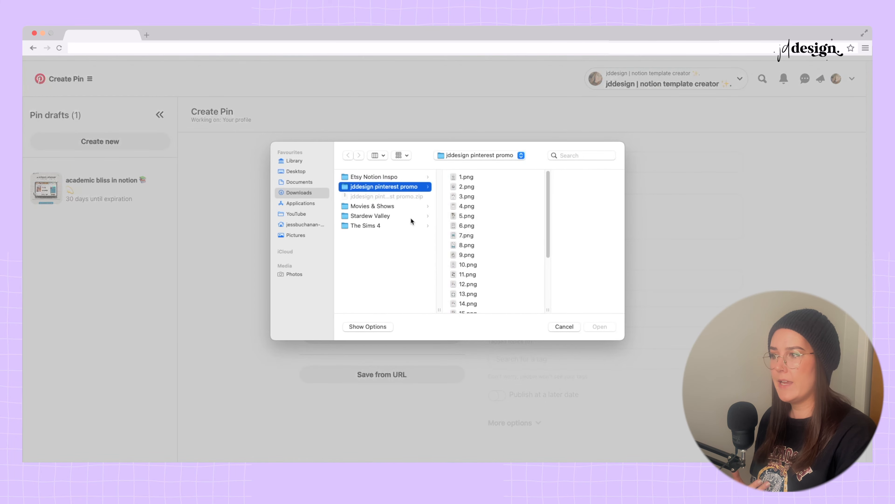
pyautogui.click(479, 193)
pyautogui.click(600, 325)
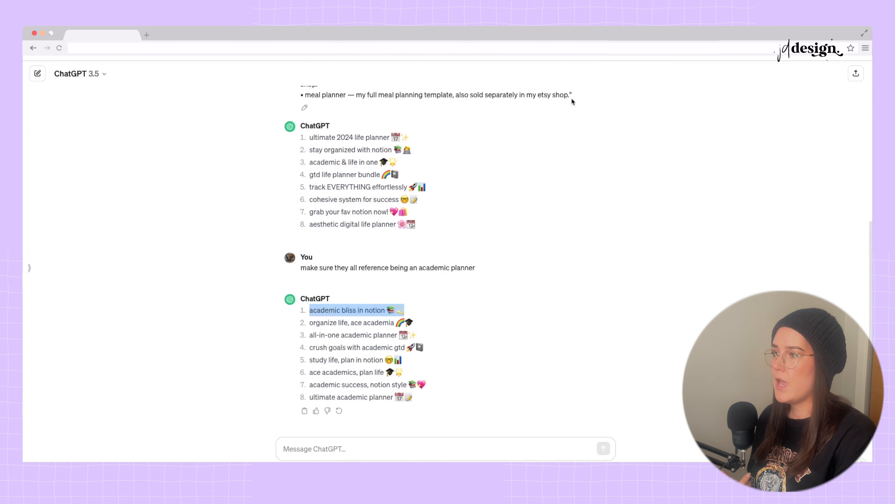
pyautogui.tripleClick(379, 319)
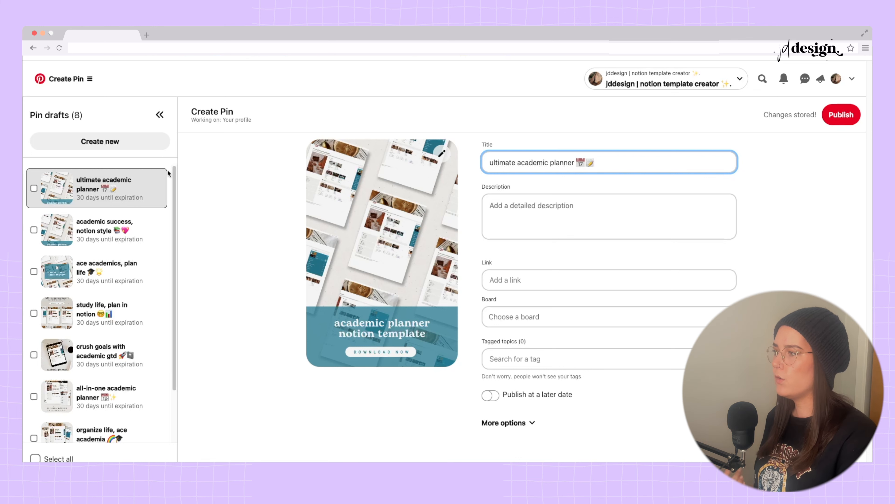
# Review the images and titles of the pin drafts one by one, down to "academic bliss in notion"
pyautogui.click(100, 231)
pyautogui.click(103, 272)
pyautogui.click(106, 313)
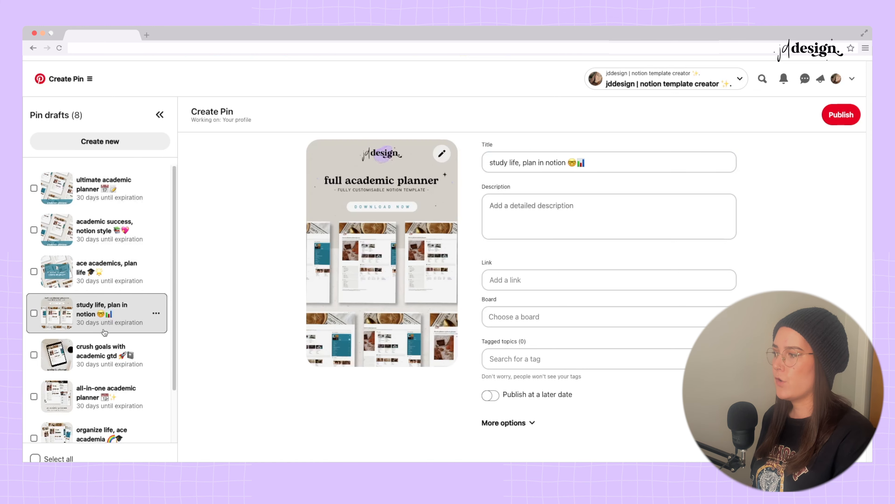
pyautogui.click(110, 355)
pyautogui.click(113, 397)
pyautogui.scroll(-2, 113, 397)
pyautogui.click(102, 375)
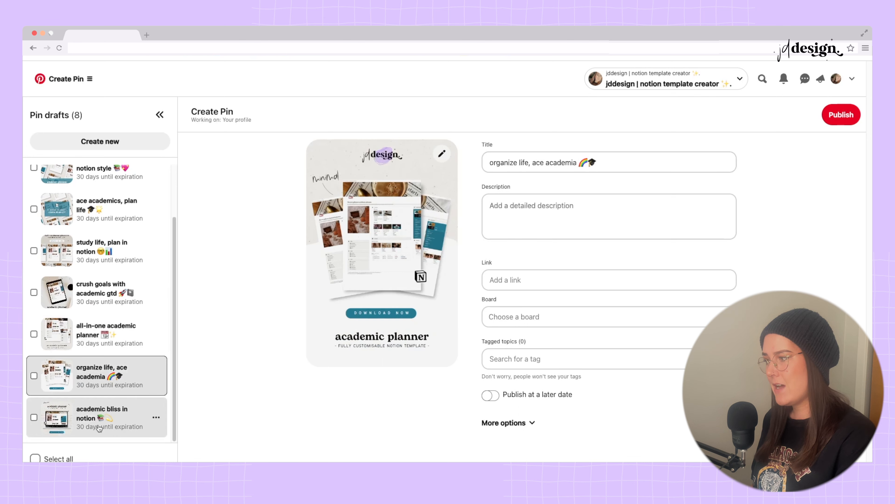
pyautogui.click(102, 417)
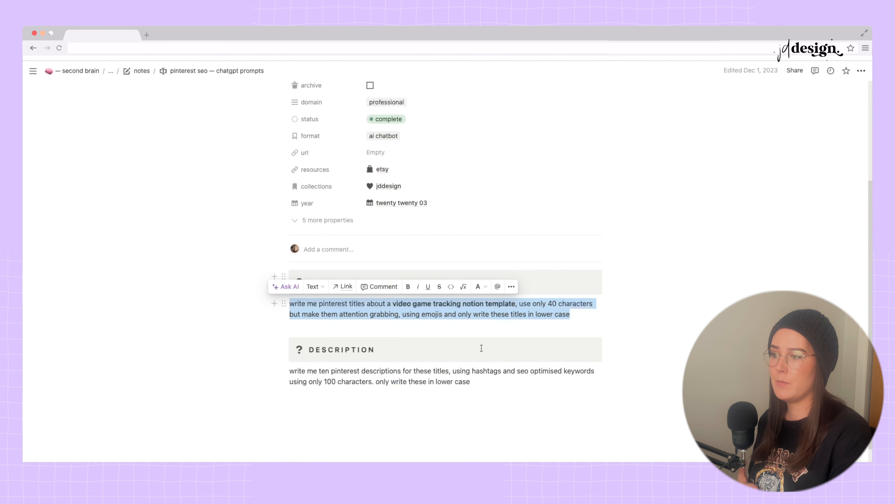
# Copy the Description prompt from the Notion "pinterest seo — chatgpt prompts" page and send it in the ChatGPT conversation
pyautogui.click(367, 395)
pyautogui.moveTo(473, 382); pyautogui.dragTo(288, 372)
pyautogui.hotkey('ctrl', 'c')
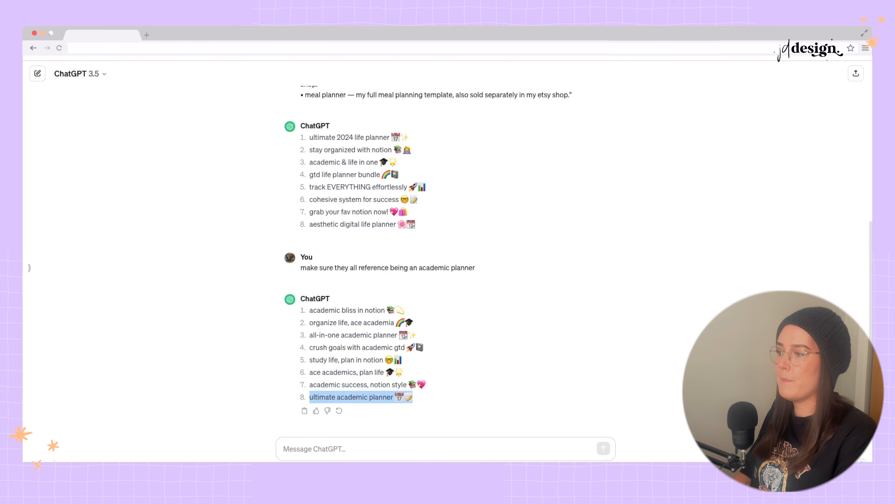
pyautogui.click(348, 448)
pyautogui.hotkey('ctrl', 'v')
pyautogui.press('Return')
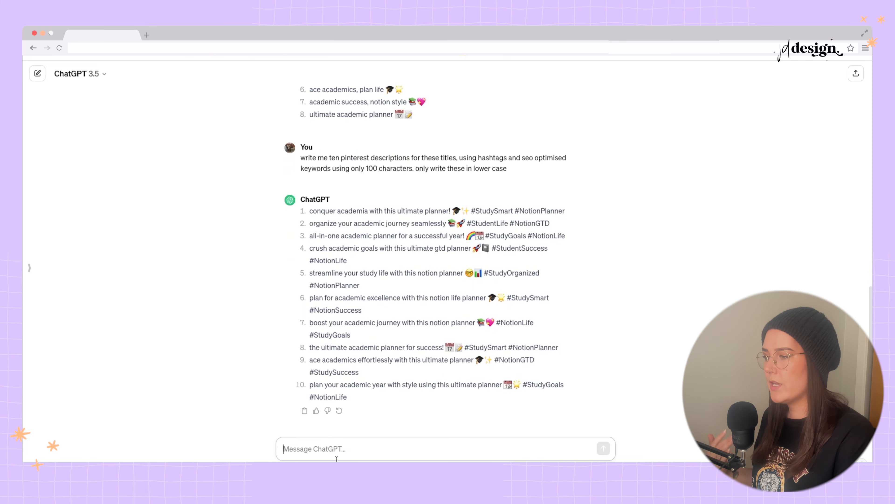
# Fill the "academic bliss in notion" pin's description with "conquer academia with this ultimate planner! 🎓✨ #studysmart #notionplanner" from ChatGPT
pyautogui.tripleClick(440, 208)
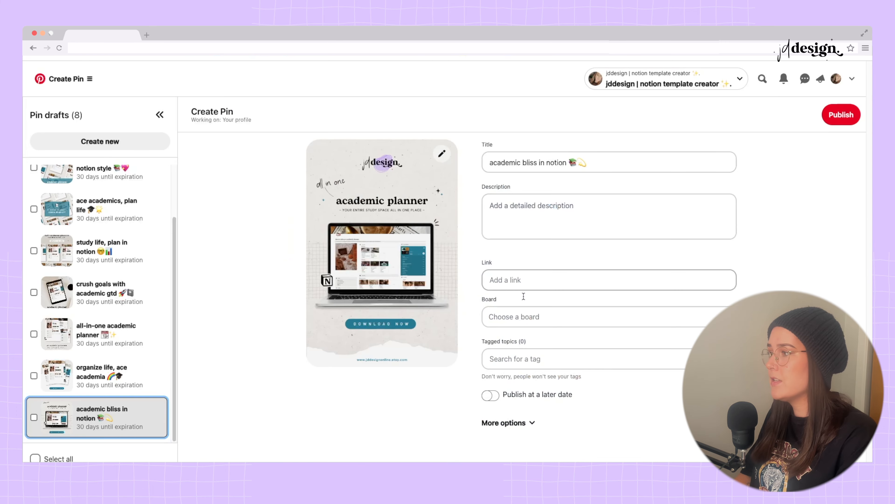
pyautogui.click(529, 215)
pyautogui.write('conquer academia with this ultimate planner 🎓📚 #StudySmart #NotionPlanner')
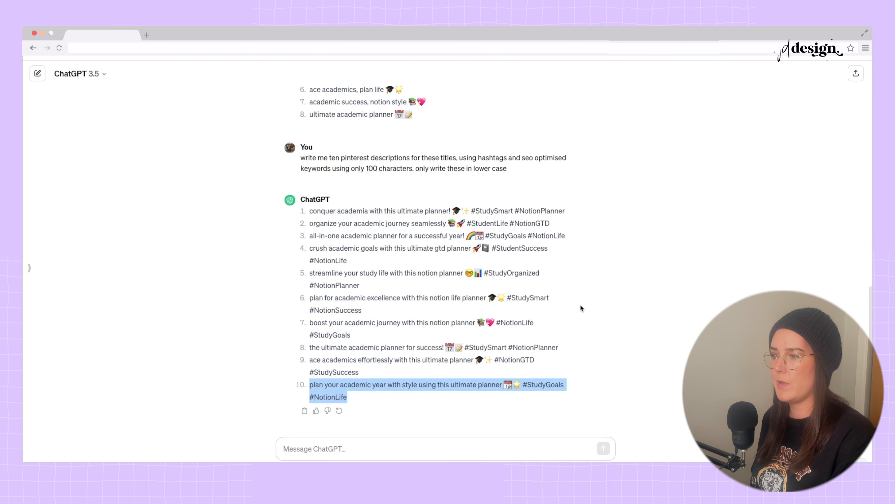
# Ask ChatGPT to "please add more detail & make the descriptions a bit longer but remain interesting"
pyautogui.click(324, 443)
pyautogui.write('please add more d')
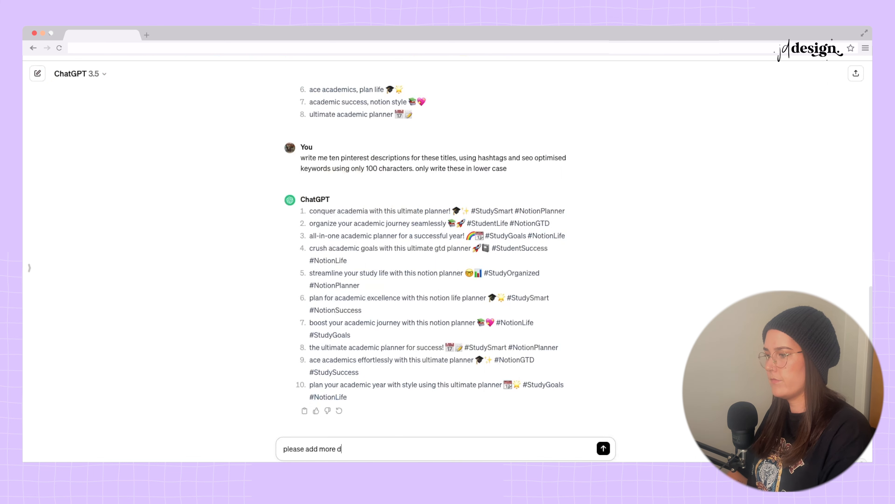
pyautogui.write('etai')
pyautogui.press('BackSpace')
pyautogui.write('ail & make the descr')
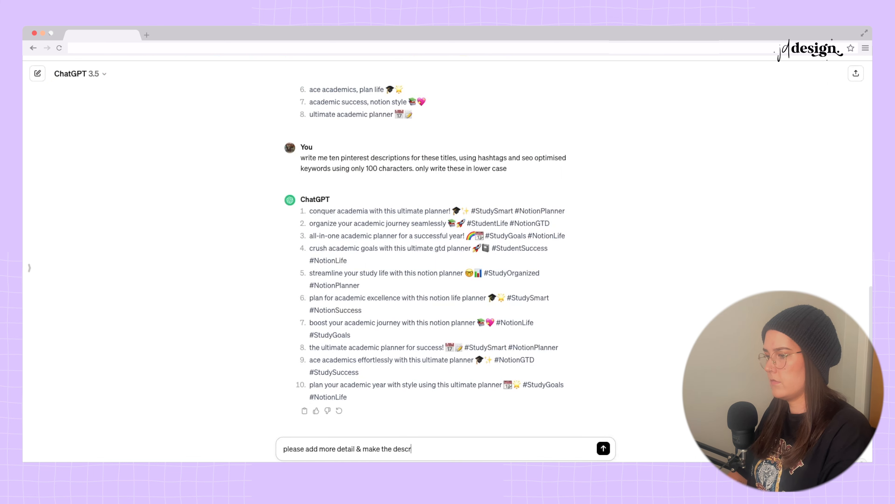
pyautogui.write('iptions a bit longer but re')
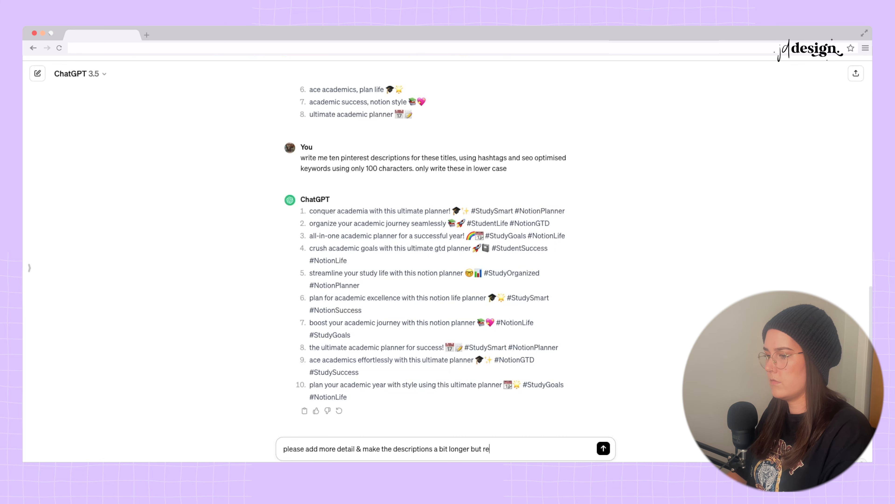
pyautogui.write('main interesting')
pyautogui.press('Return')
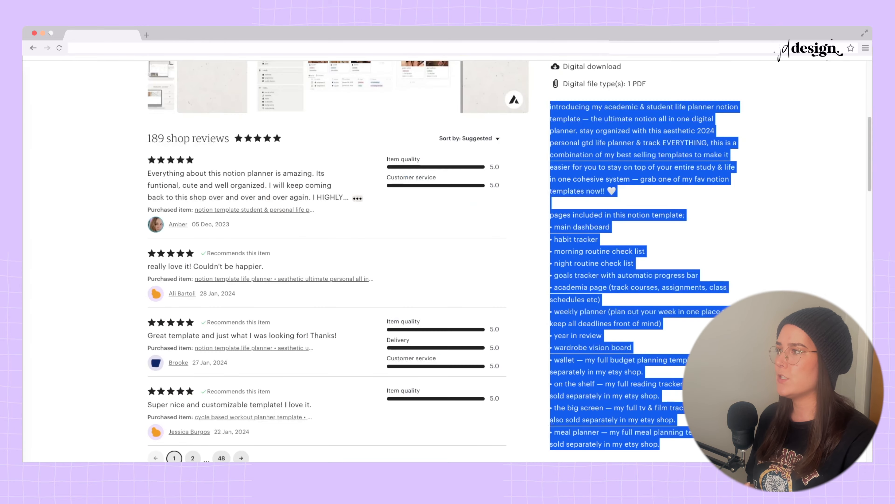
# Switch to the Etsy academic planner listing and copy its share link
pyautogui.scroll(10, 365, 245)
pyautogui.click(759, 226)
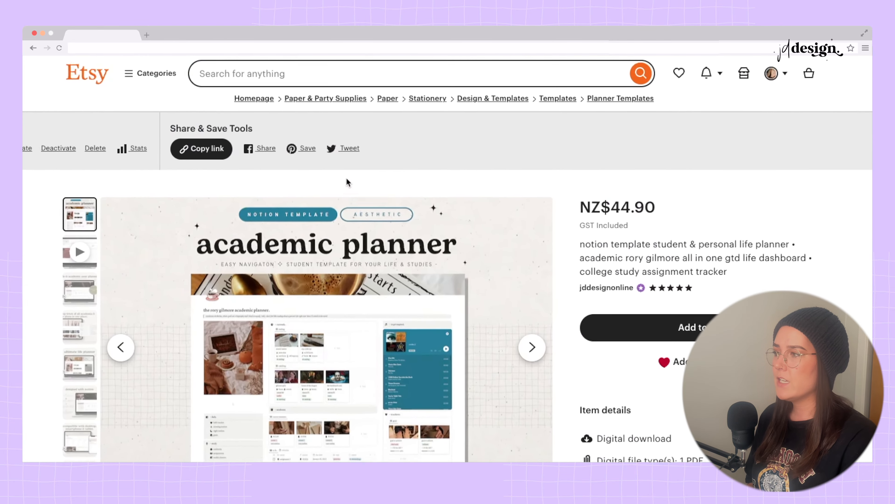
pyautogui.click(201, 153)
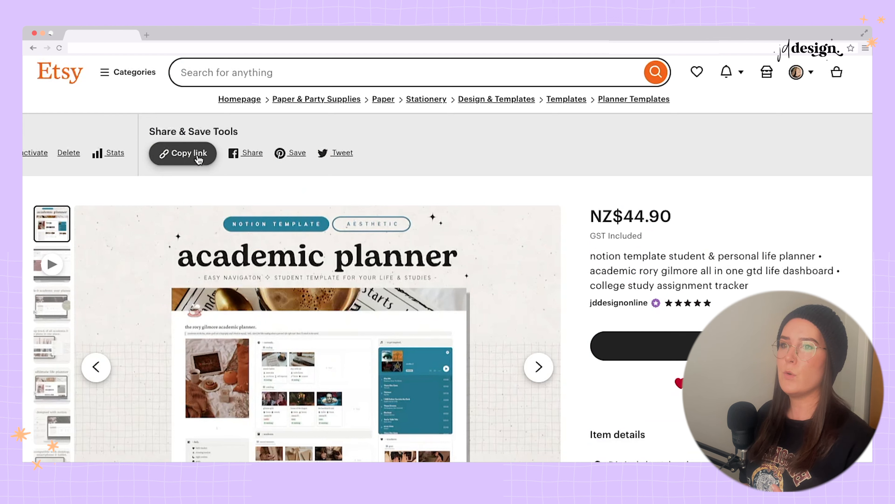
pyautogui.press('super+minus')
pyautogui.press('super+minus')
pyautogui.press('super+minus')
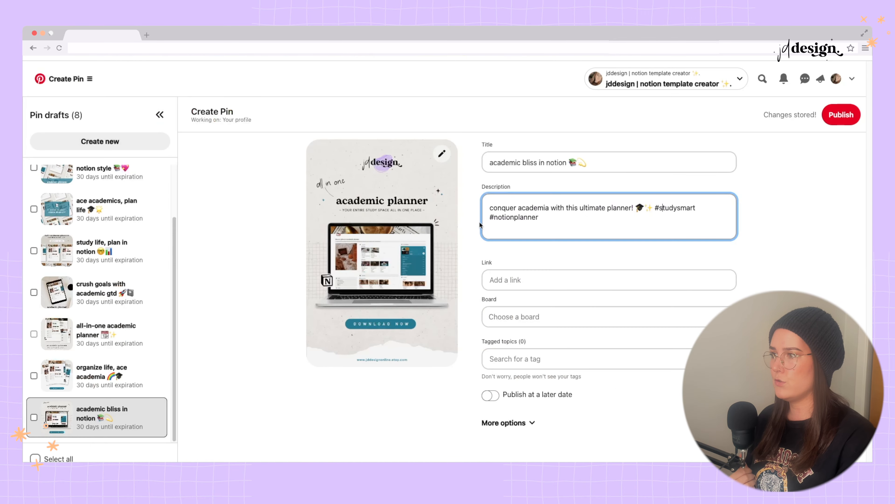
pyautogui.click(502, 279)
pyautogui.press('super+v')
pyautogui.click(153, 371)
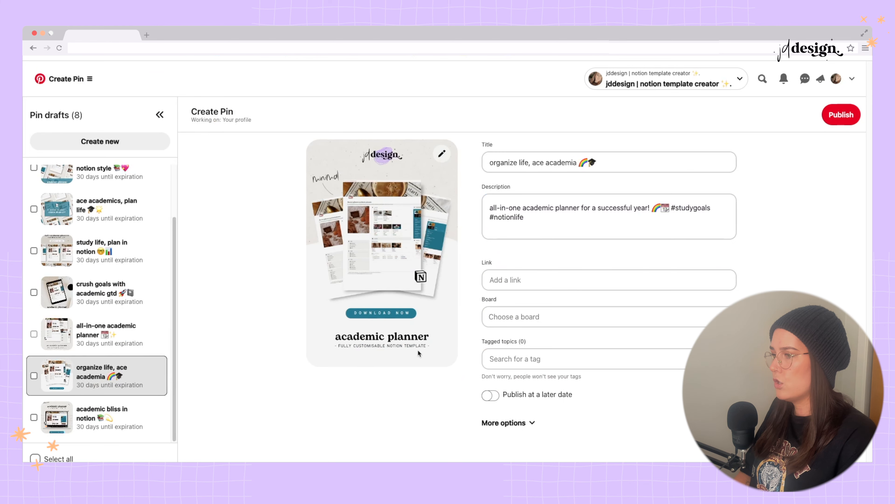
pyautogui.click(522, 279)
pyautogui.click(600, 306)
# Add the same Etsy listing link to the "all-in-one academic planner" and "crush goals with academic gtd" drafts
pyautogui.click(106, 330)
pyautogui.click(537, 281)
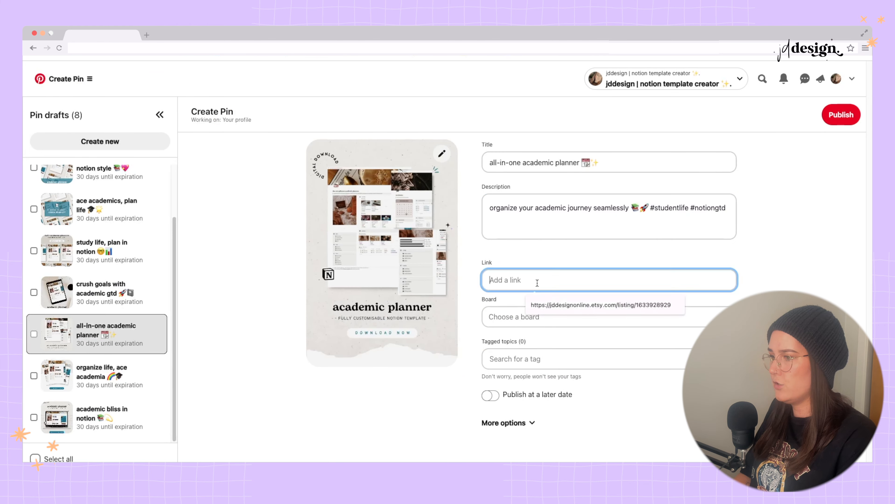
pyautogui.click(600, 305)
pyautogui.click(142, 296)
pyautogui.click(510, 281)
pyautogui.click(599, 305)
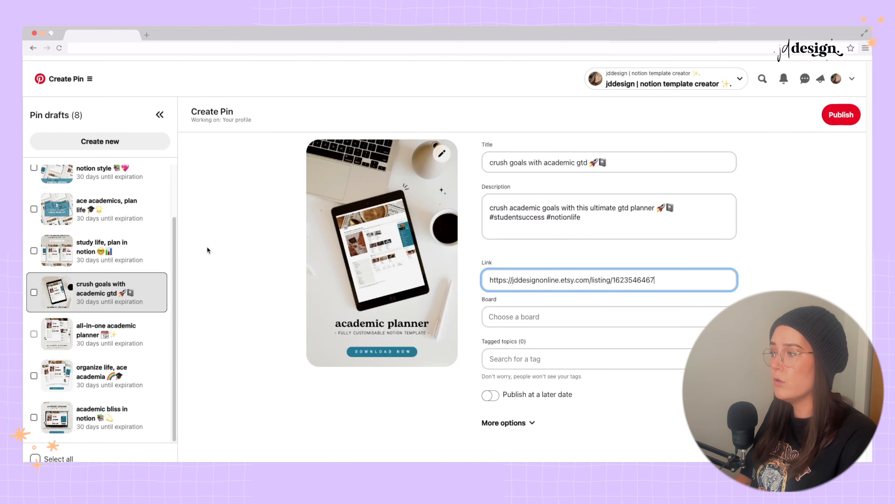
# Add the same Etsy listing link to the "study life, plan in notion" and "ace academics, plan life" drafts
pyautogui.click(106, 251)
pyautogui.click(521, 280)
pyautogui.click(600, 305)
pyautogui.click(95, 225)
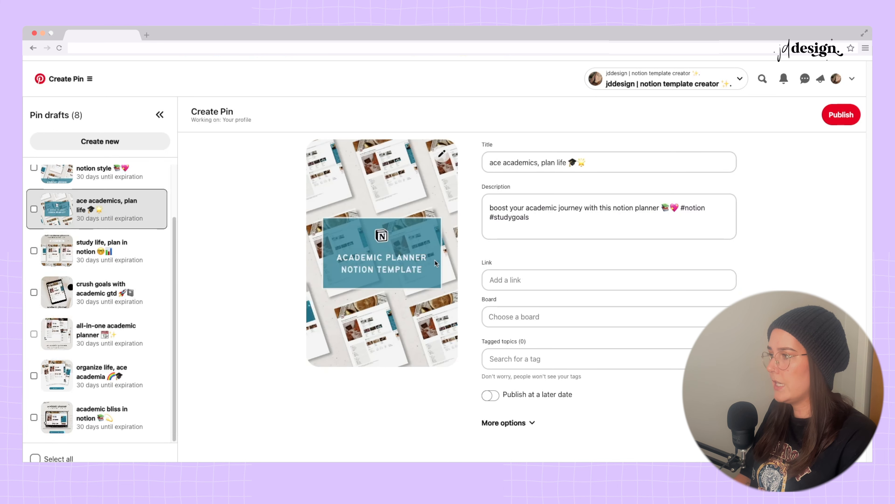
pyautogui.click(521, 280)
pyautogui.click(599, 306)
# Add the Etsy listing link to the "academic success, notion style" draft and open the "ultimate academic planner" draft
pyautogui.scroll(2, 121, 246)
pyautogui.click(120, 245)
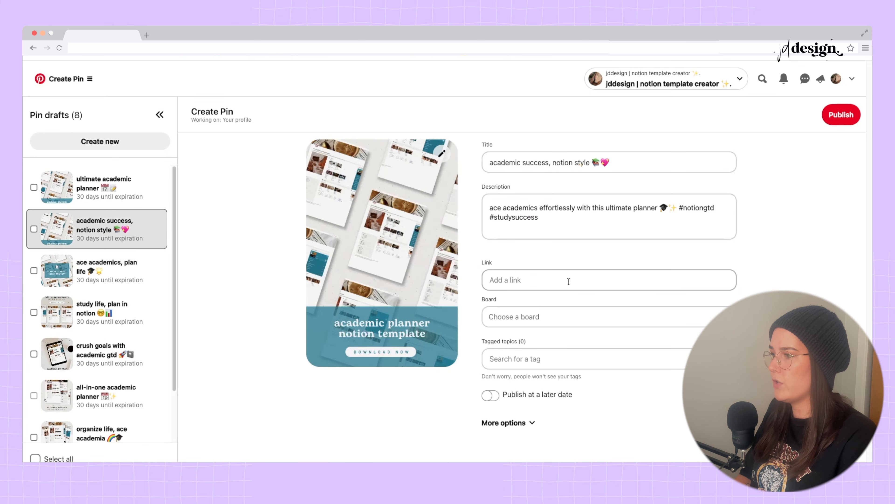
pyautogui.click(568, 279)
pyautogui.click(599, 305)
pyautogui.click(106, 187)
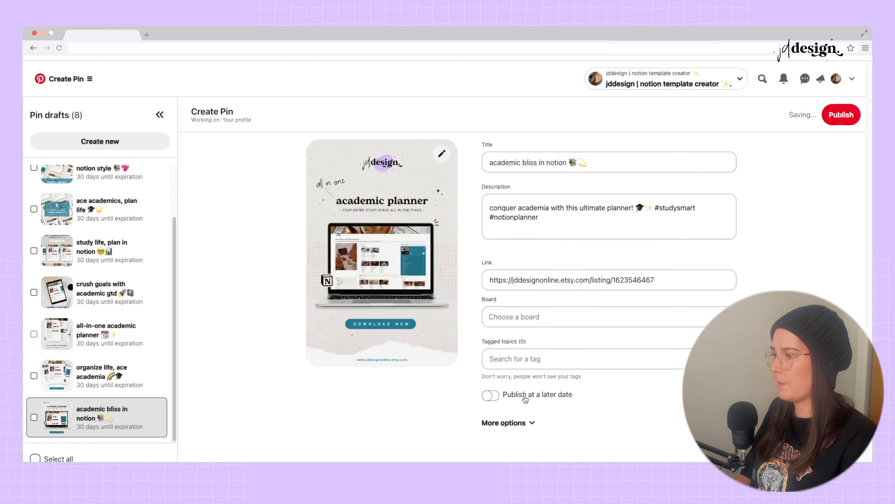
# Assign the "academic bliss in notion" draft to the "life dashboard." section of the "notion templates." board
pyautogui.click(700, 326)
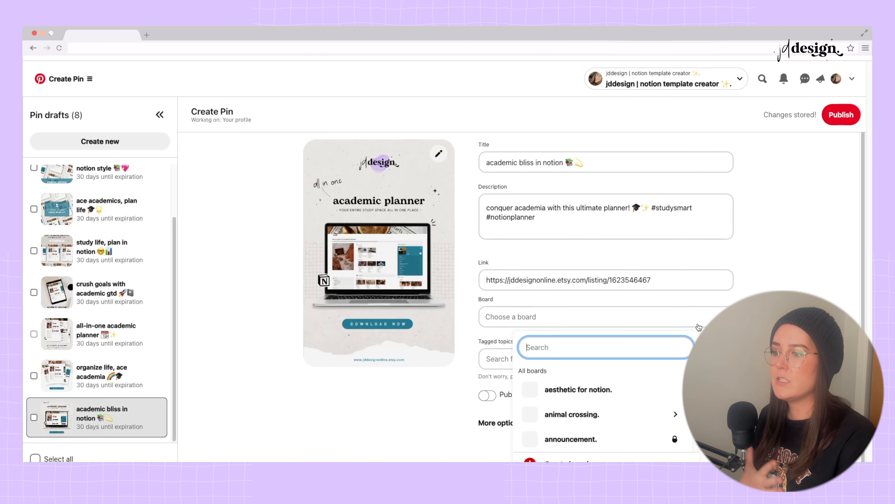
pyautogui.scroll(-8, 607, 386)
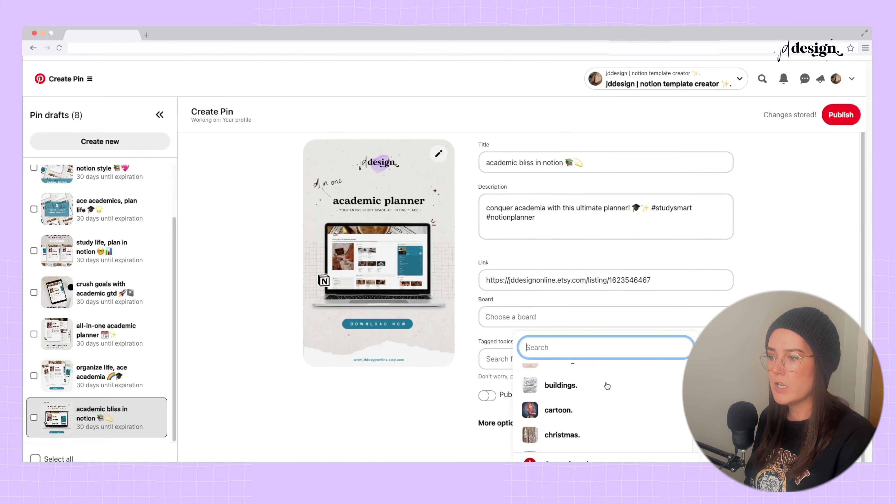
pyautogui.scroll(-5, 611, 392)
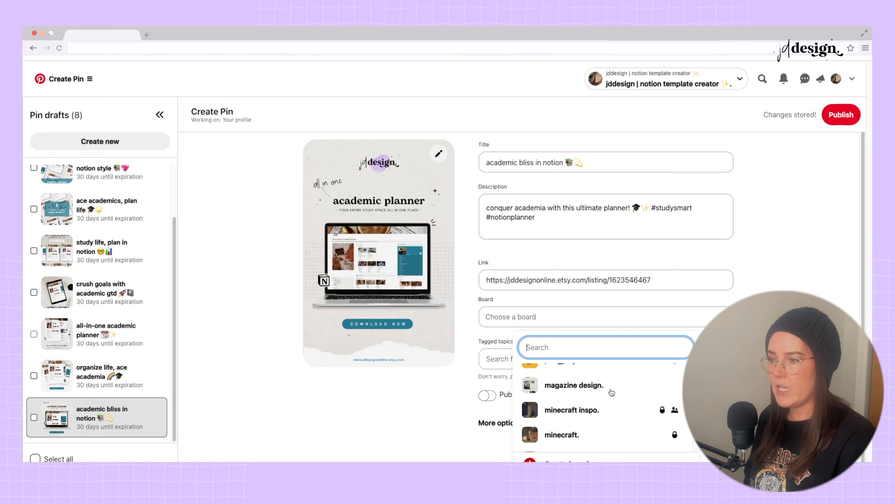
pyautogui.scroll(1, 611, 392)
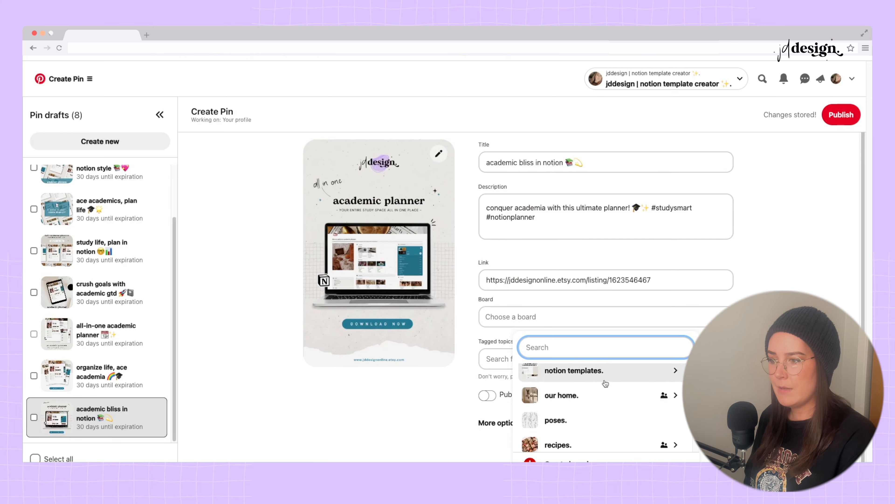
pyautogui.click(605, 378)
pyautogui.scroll(-3, 593, 431)
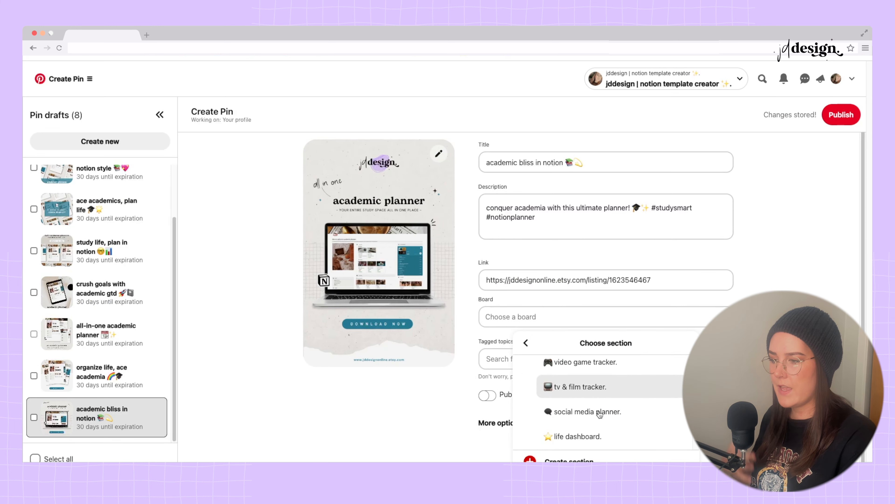
pyautogui.click(584, 411)
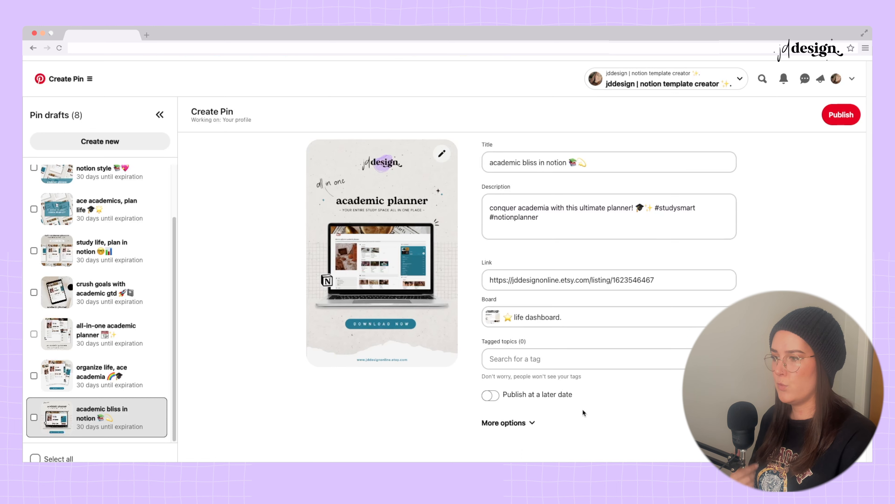
# Assign the drafts from "organize life, ace academia" through "academic success, notion style" to the "life dashboard." section of the "notion templates." board
pyautogui.click(109, 379)
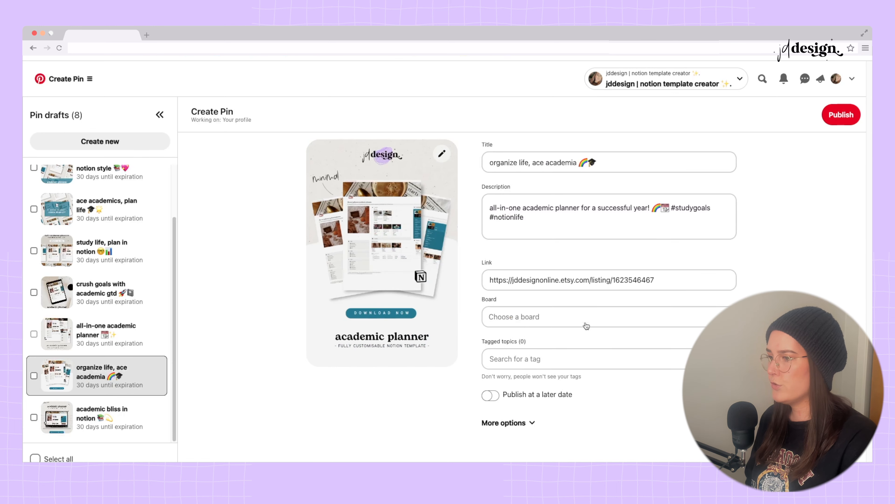
pyautogui.click(105, 345)
pyautogui.click(512, 314)
pyautogui.write('notion')
pyautogui.click(606, 426)
pyautogui.click(106, 251)
pyautogui.click(512, 315)
pyautogui.write('notion')
pyautogui.click(106, 172)
# Find the "notion templates." board for the "ultimate academic planner" draft and assign the pin to its "life dashboard." section
pyautogui.scroll(2, 98, 282)
pyautogui.click(106, 184)
pyautogui.click(512, 346)
pyautogui.write('notion')
pyautogui.click(606, 455)
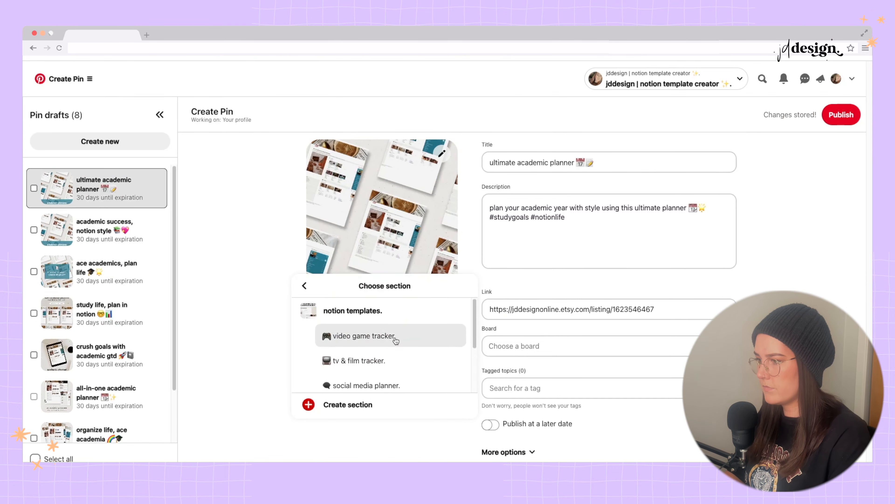
pyautogui.click(380, 280)
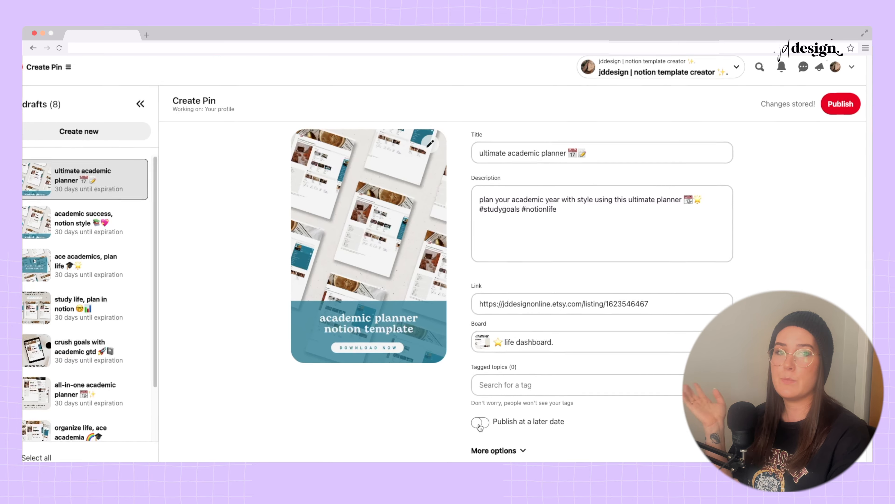
# Schedule the "ultimate academic planner" pin to publish on January 30, 2024 at 02:00 PM
pyautogui.click(490, 425)
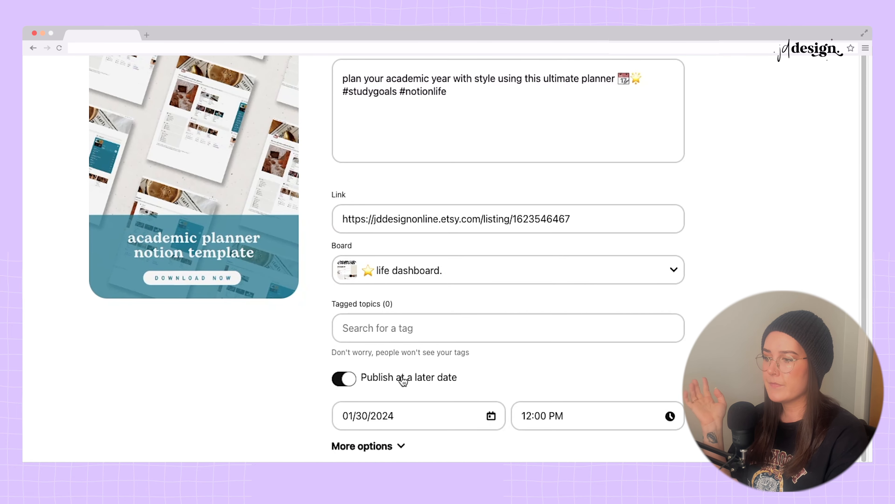
pyautogui.click(410, 415)
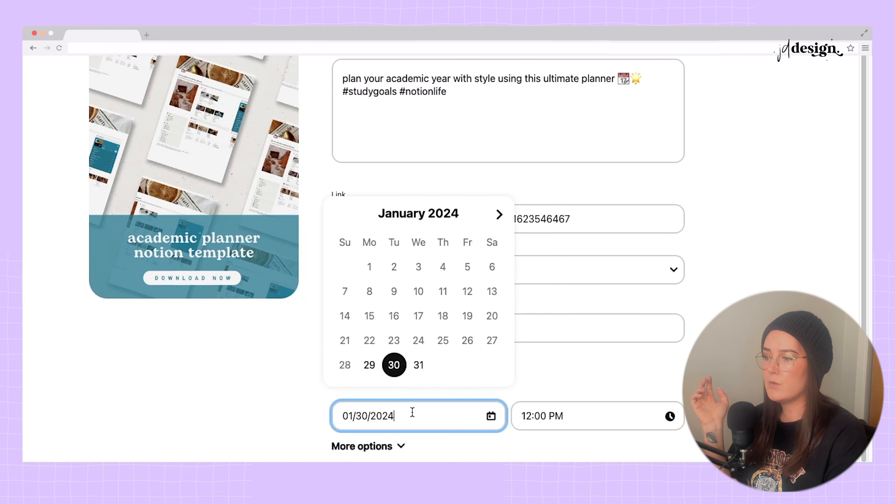
pyautogui.click(397, 363)
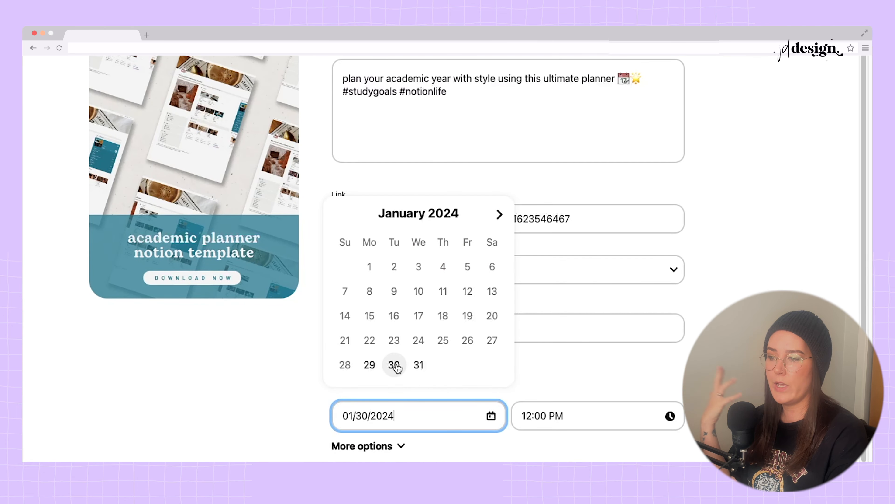
pyautogui.click(564, 411)
pyautogui.scroll(-10, 565, 358)
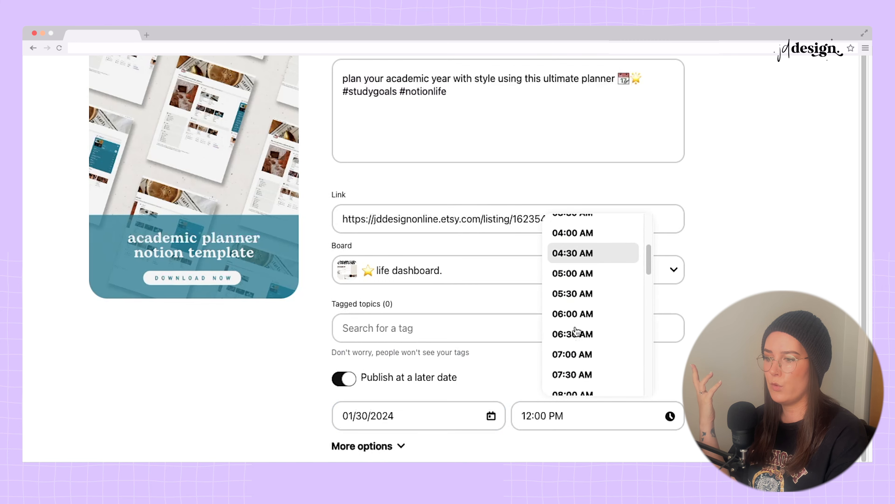
pyautogui.click(577, 314)
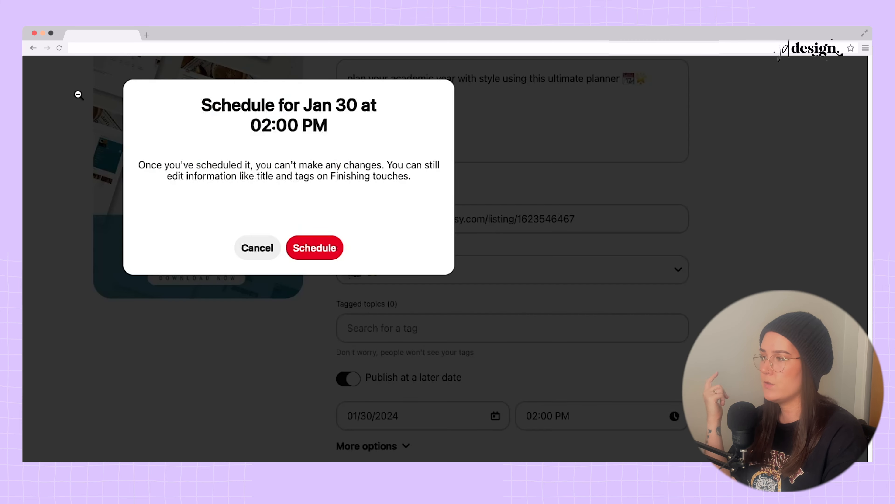
pyautogui.click(314, 248)
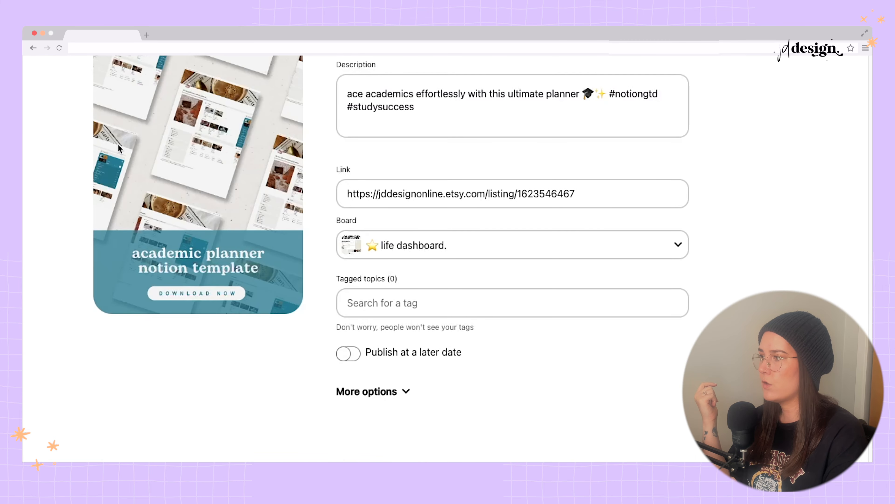
# Schedule the "academic success, notion style" pin to publish on January 31, 2024 at 10:00 AM
pyautogui.click(349, 353)
pyautogui.click(402, 389)
pyautogui.click(422, 346)
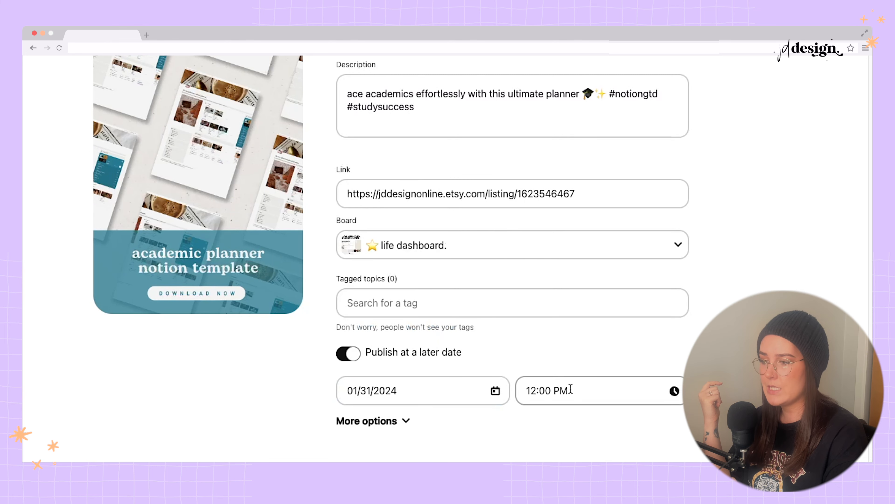
pyautogui.click(564, 390)
pyautogui.scroll(-5, 570, 304)
pyautogui.scroll(-3, 591, 302)
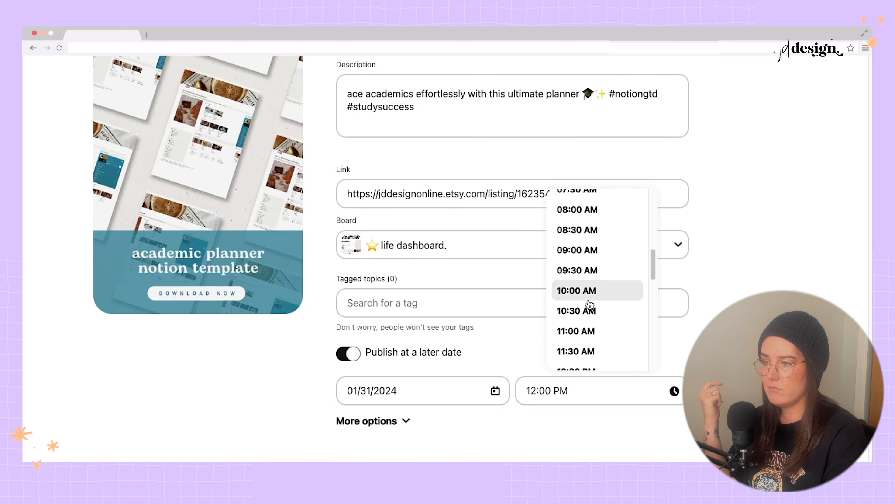
pyautogui.click(591, 287)
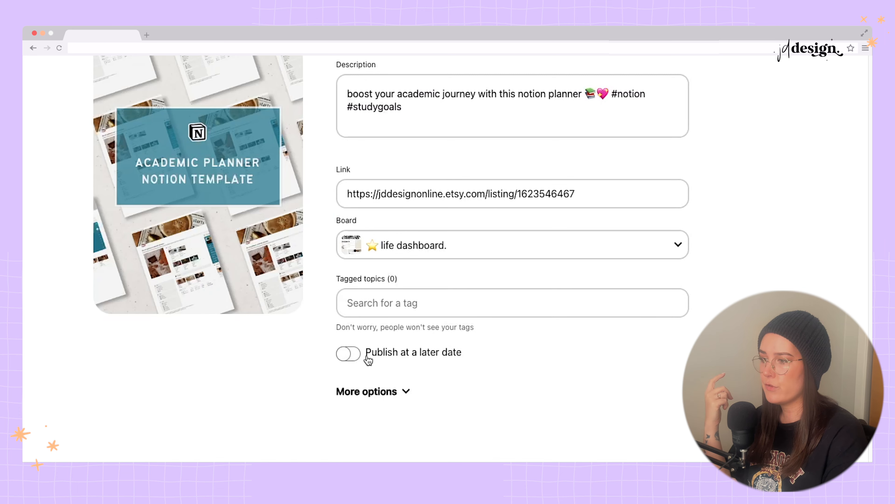
# Schedule the "ace academics, plan life" pin to publish on January 31, 2024, choosing its publishing time
pyautogui.click(368, 360)
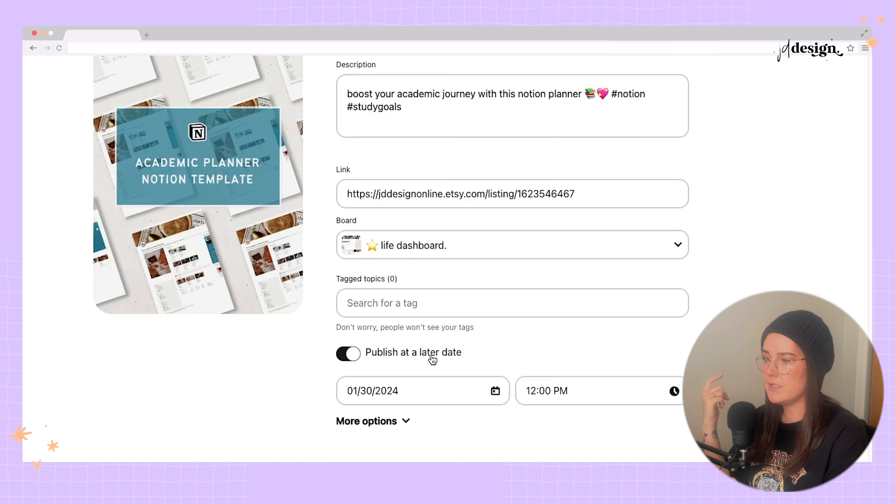
pyautogui.click(439, 387)
pyautogui.click(422, 340)
pyautogui.click(554, 386)
pyautogui.scroll(-6, 573, 330)
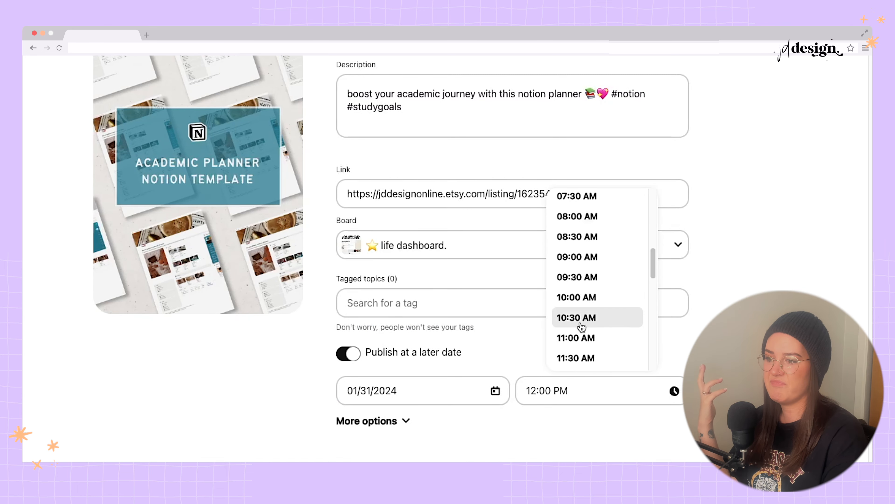
pyautogui.scroll(-2, 585, 315)
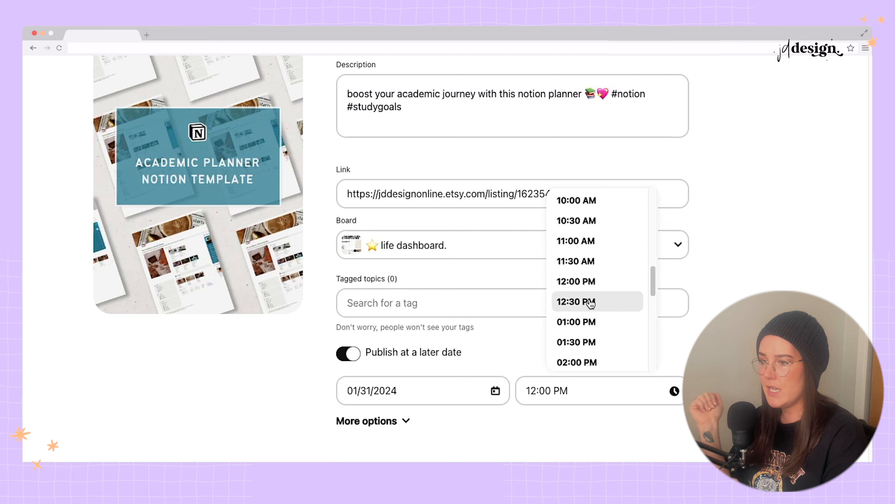
pyautogui.scroll(-3, 589, 313)
pyautogui.click(596, 310)
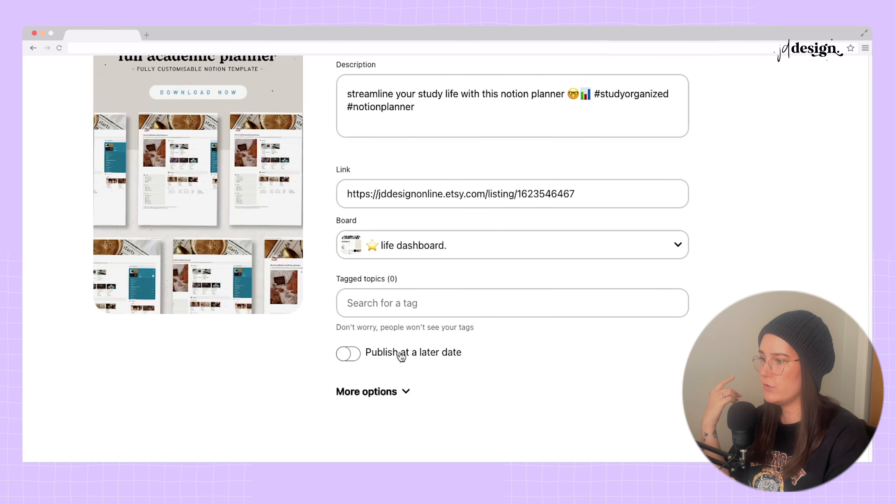
# Schedule the "study life, plan in notion" pin to publish on February 1, 2024 at 10:00 AM
pyautogui.click(398, 354)
pyautogui.click(504, 189)
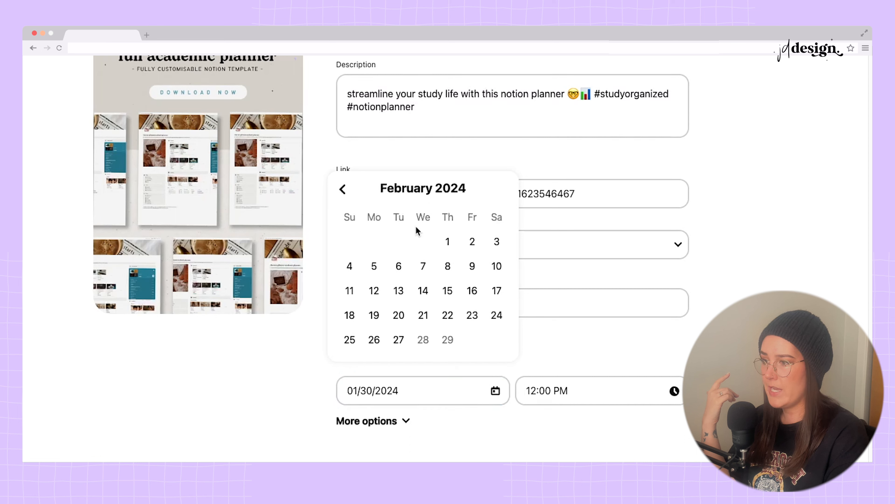
pyautogui.click(448, 241)
pyautogui.click(561, 390)
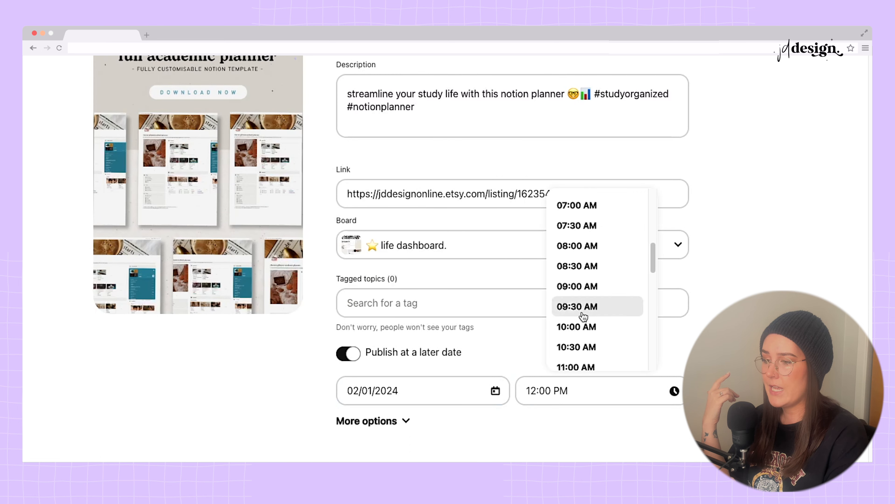
pyautogui.click(584, 324)
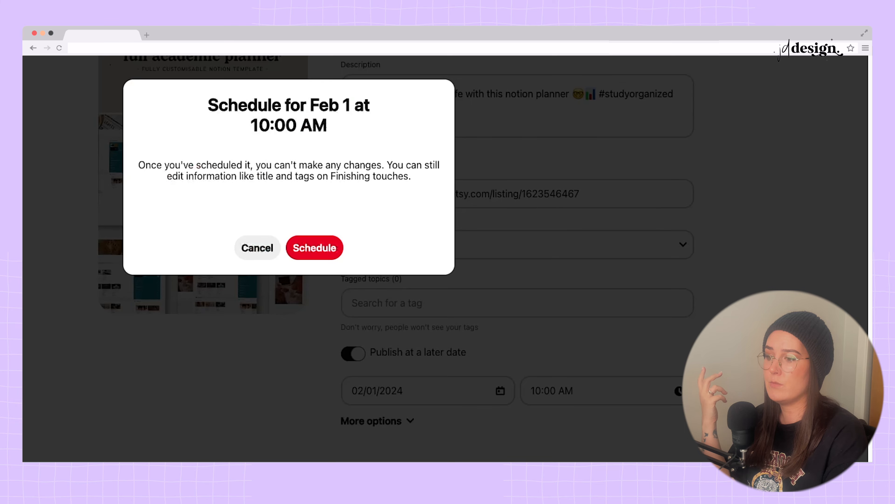
pyautogui.click(312, 247)
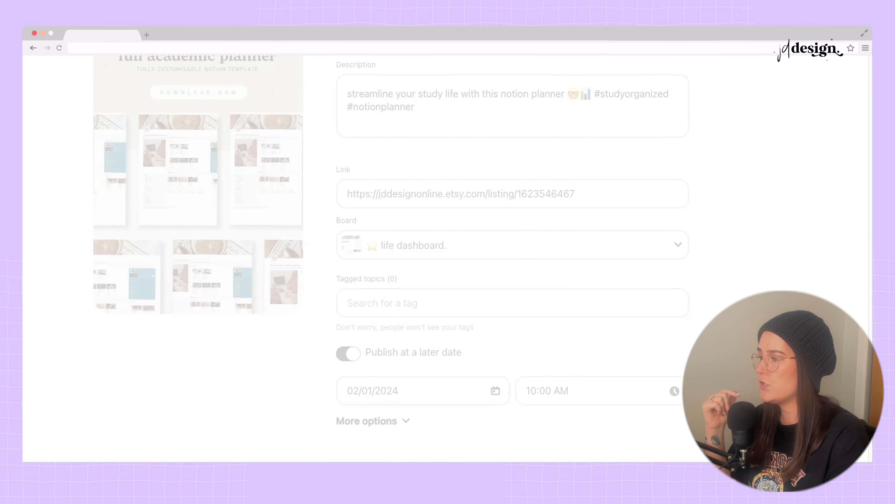
# Schedule the "crush goals with academic gtd" pin to publish on February 1, 2024 at 02:00 PM
pyautogui.click(370, 353)
pyautogui.click(429, 382)
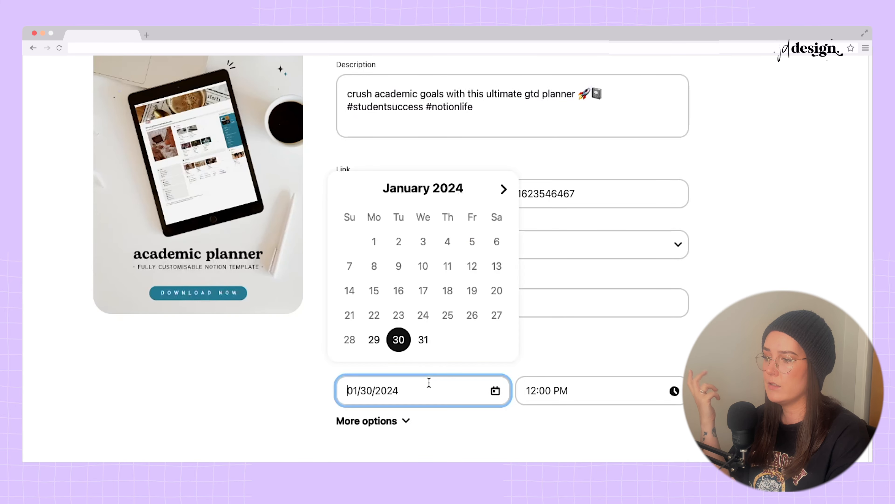
pyautogui.click(504, 190)
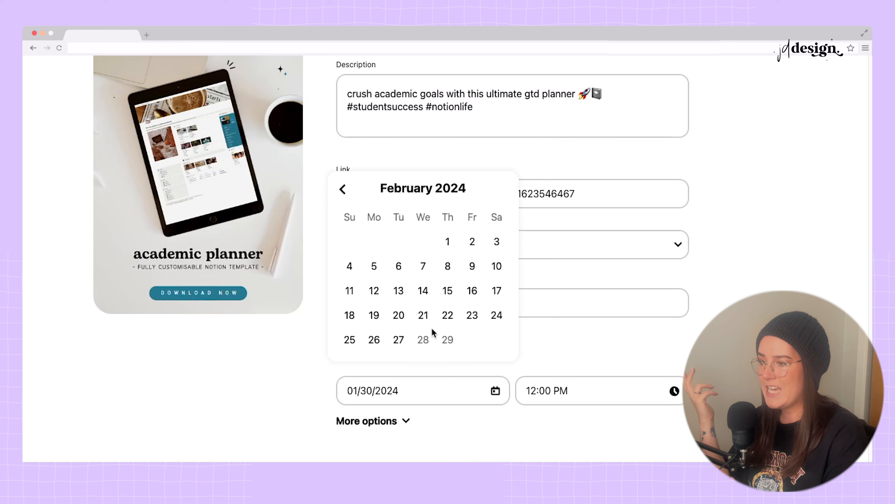
pyautogui.click(448, 251)
pyautogui.click(594, 382)
pyautogui.scroll(-10, 606, 334)
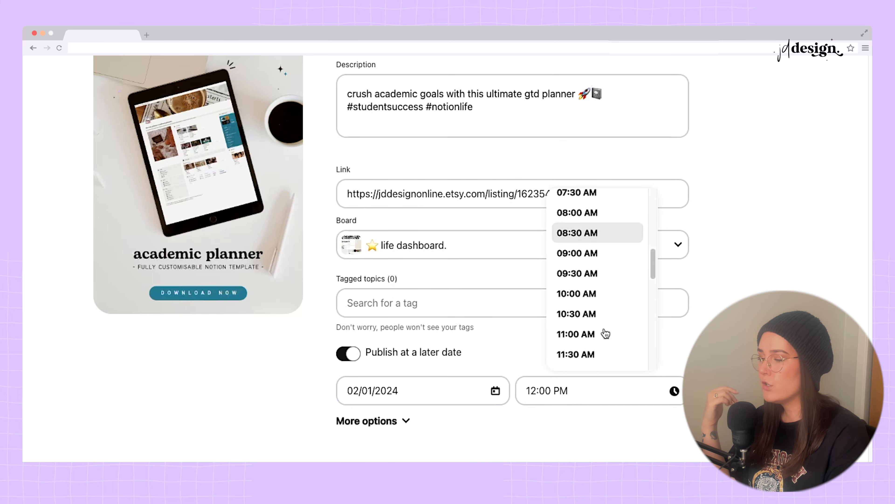
pyautogui.scroll(-3, 594, 314)
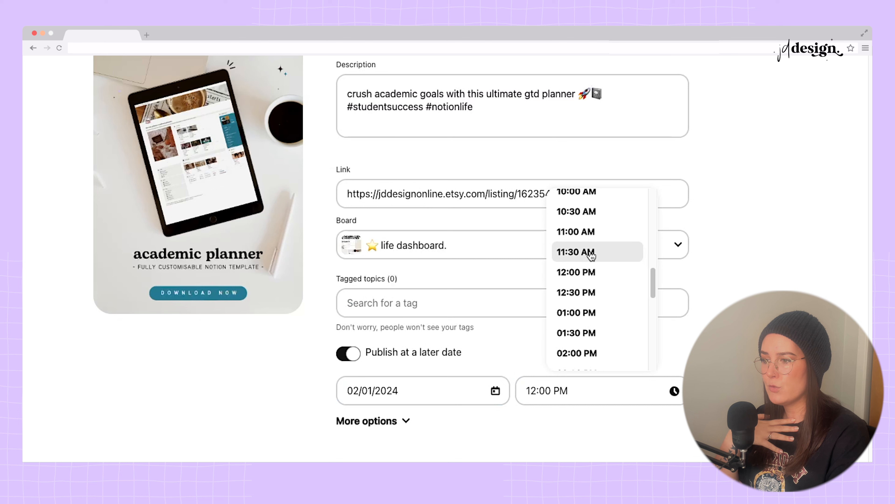
pyautogui.click(593, 354)
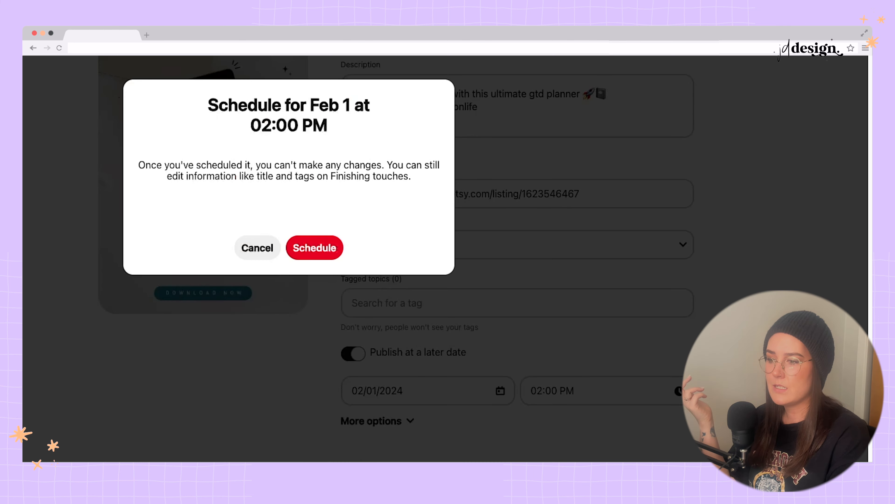
pyautogui.click(310, 251)
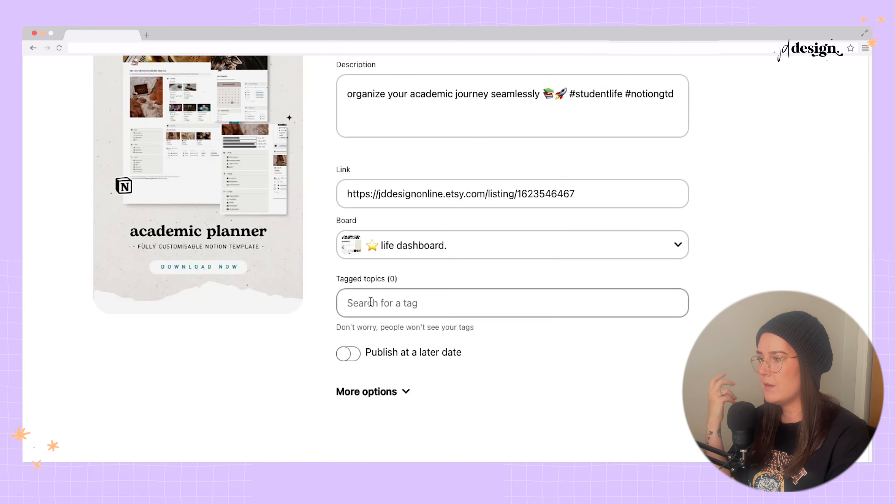
# Schedule the pin described "organize your academic journey seamlessly" to publish on February 2, 2024 at 10:00 AM
pyautogui.click(348, 353)
pyautogui.click(445, 376)
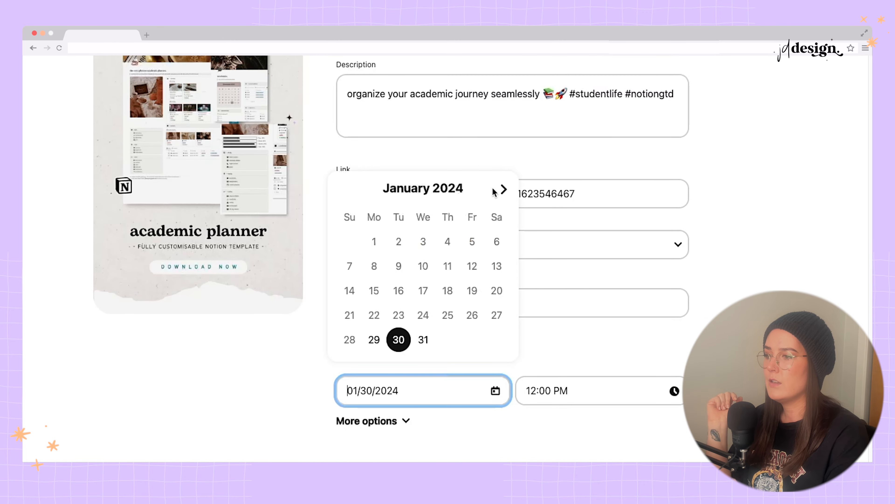
pyautogui.click(504, 189)
pyautogui.click(472, 242)
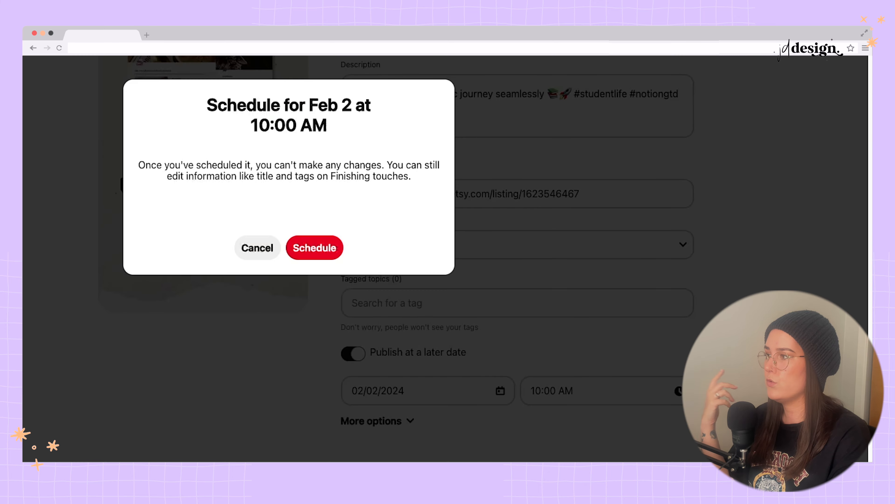
pyautogui.click(302, 257)
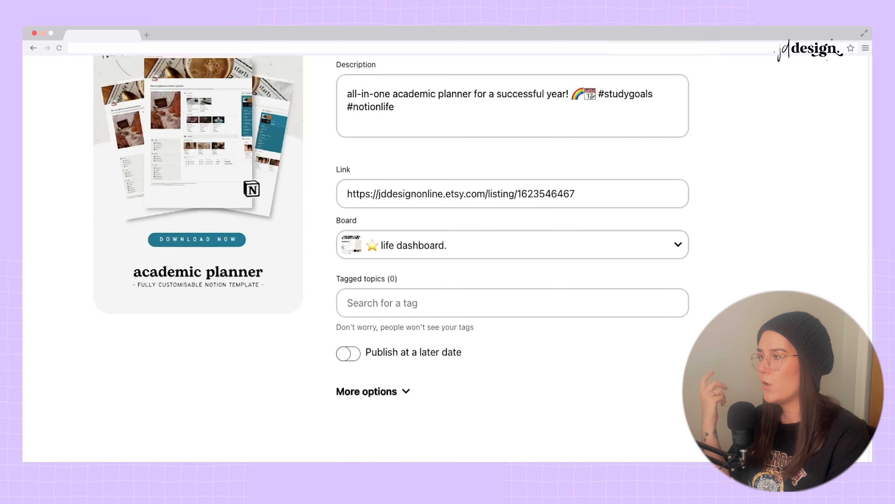
# Schedule the pin described "all-in-one academic planner for a successful year!" to publish on February 2, 2024 at 02:00 PM
pyautogui.click(364, 356)
pyautogui.click(426, 390)
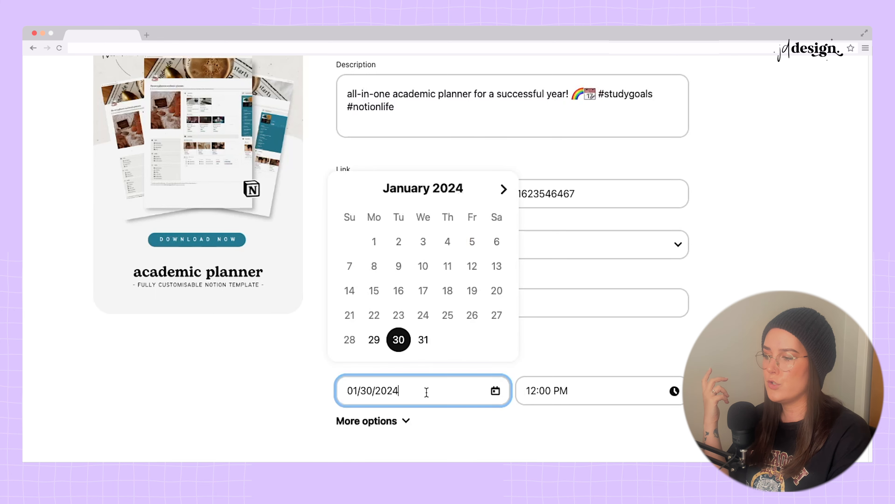
pyautogui.click(505, 189)
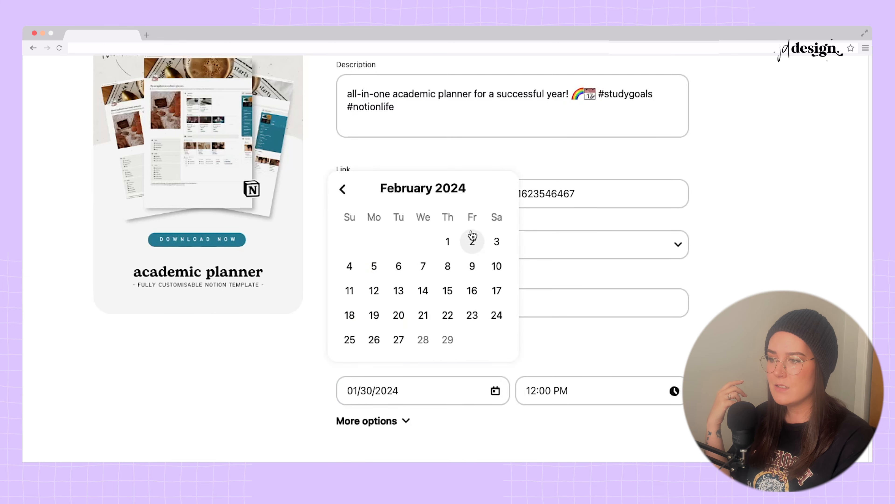
pyautogui.click(473, 241)
pyautogui.click(611, 384)
pyautogui.scroll(-10, 631, 304)
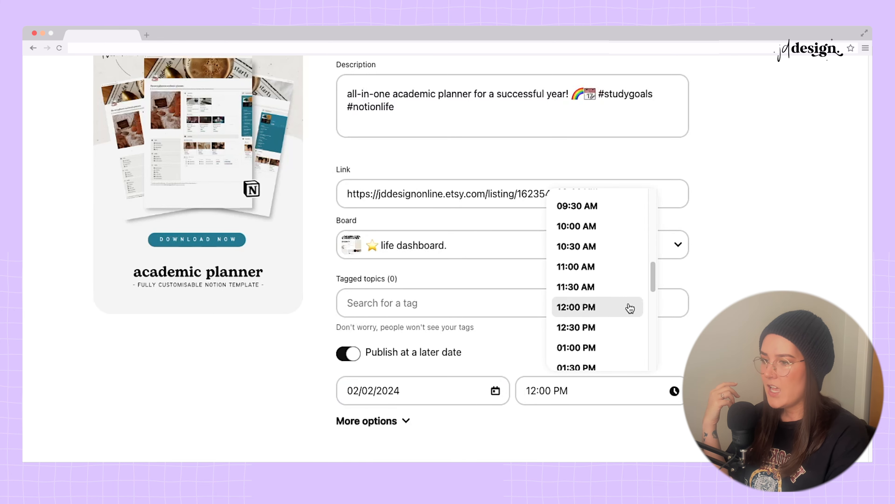
pyautogui.scroll(-2, 604, 357)
pyautogui.click(604, 344)
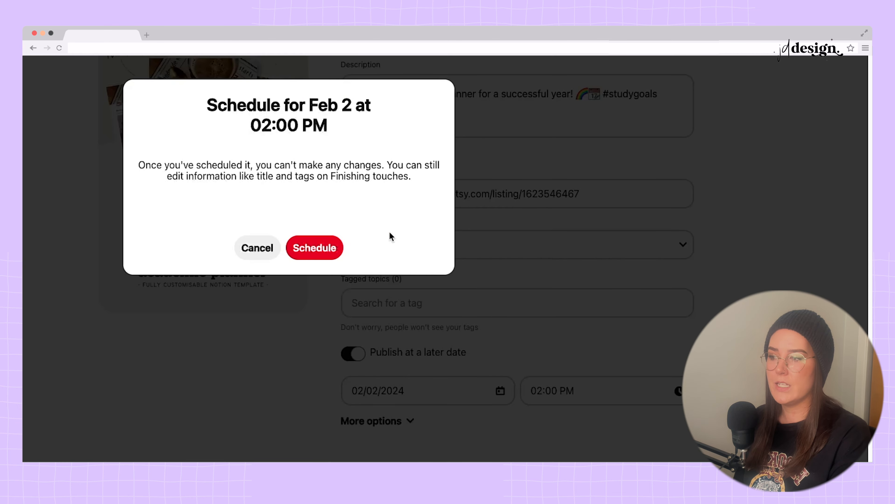
pyautogui.click(323, 255)
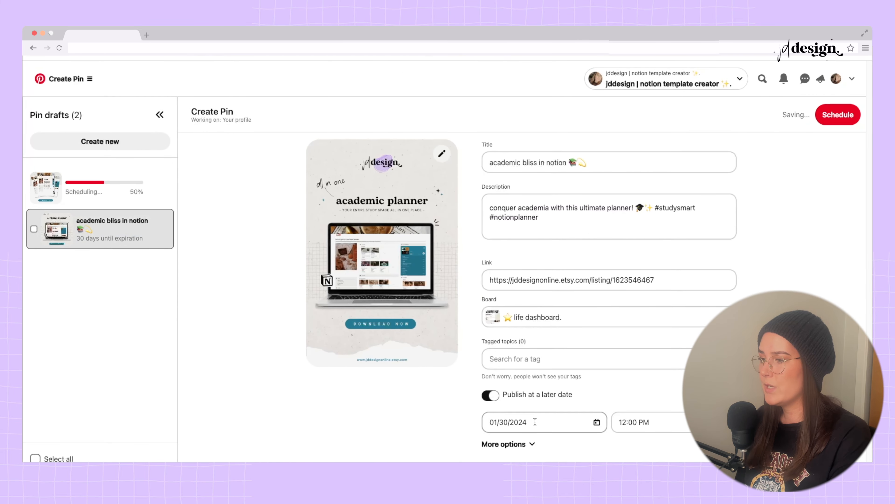
# Schedule the "academic bliss in notion" pin to publish on February 3, 2024 at 10:00 AM
pyautogui.click(535, 422)
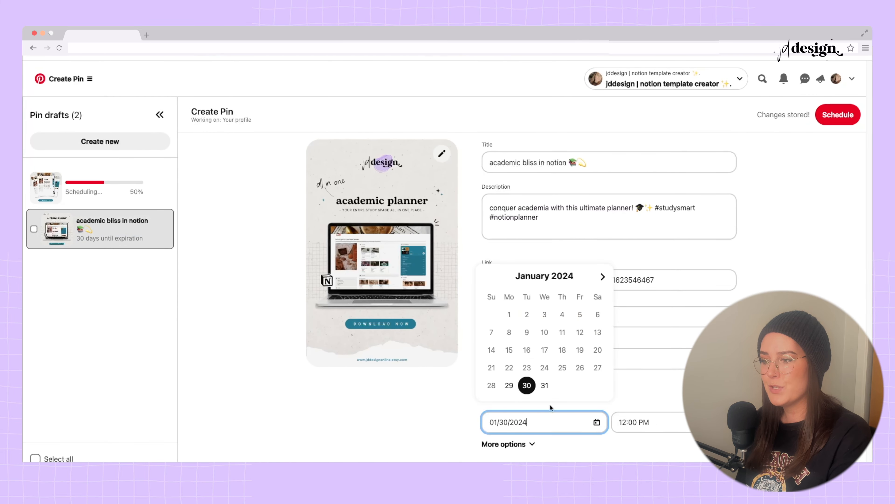
pyautogui.click(602, 277)
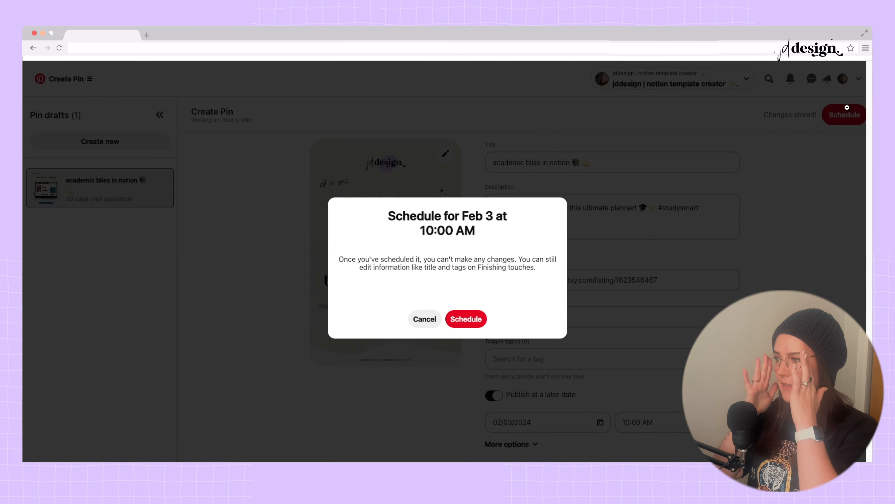
pyautogui.click(466, 318)
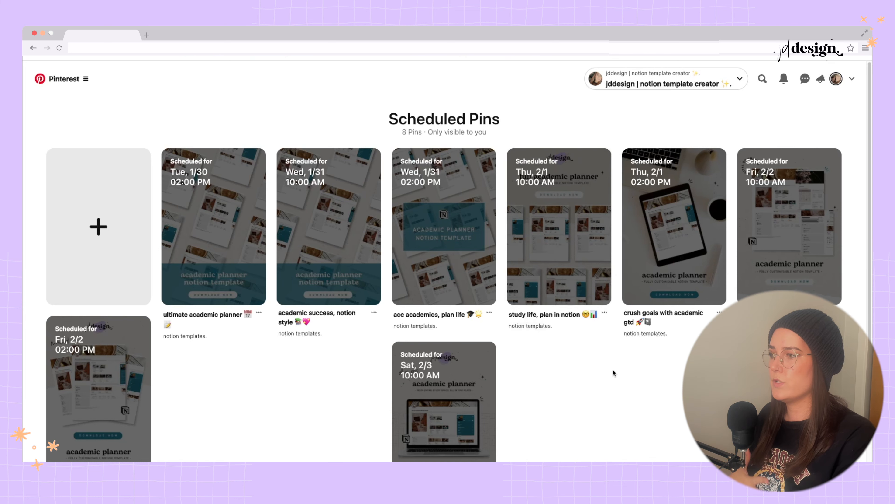
# Review the scheduled pins and their publishing times, and check the reloaded profile page with its created pins
pyautogui.scroll(-1, 605, 381)
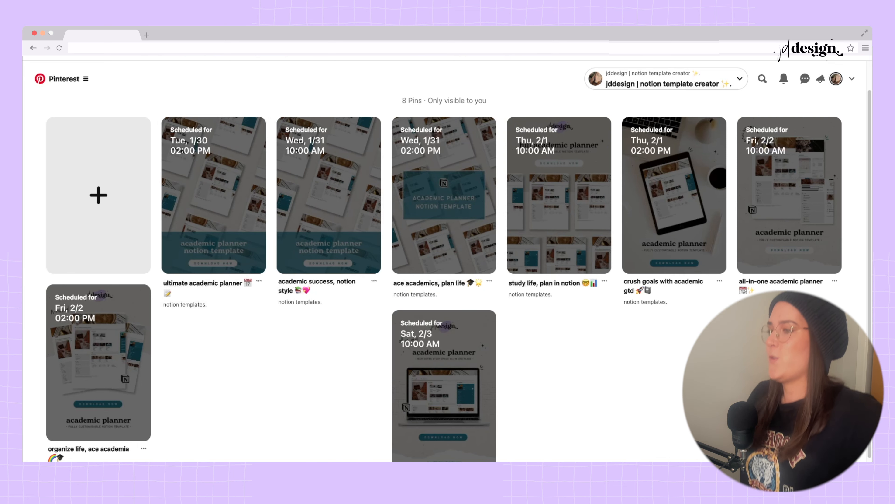
pyautogui.scroll(1, 836, 80)
pyautogui.click(837, 78)
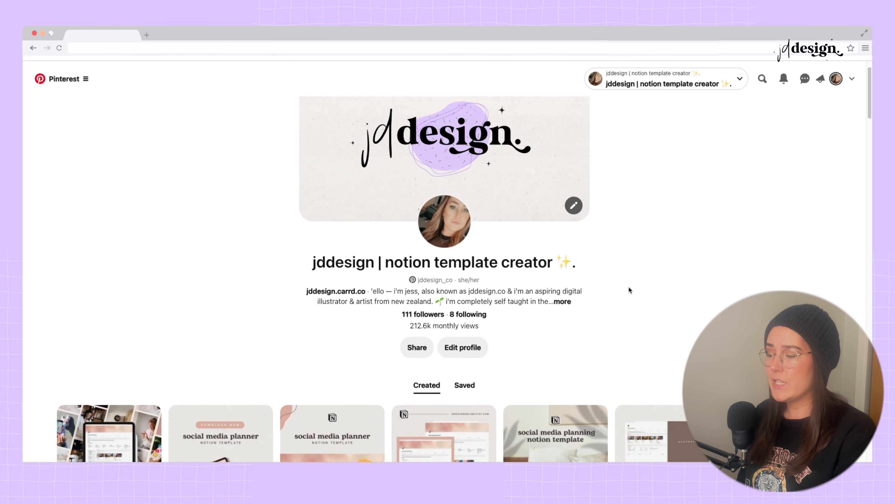
pyautogui.scroll(-2, 631, 287)
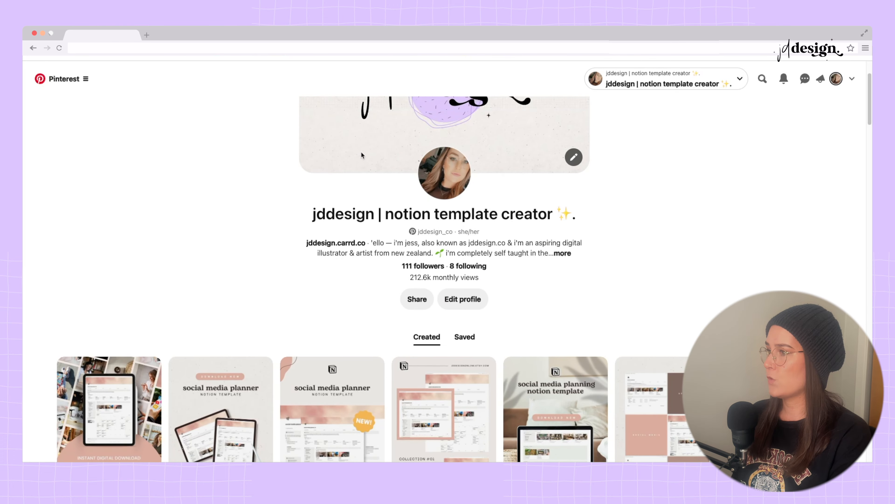
pyautogui.press('super+r')
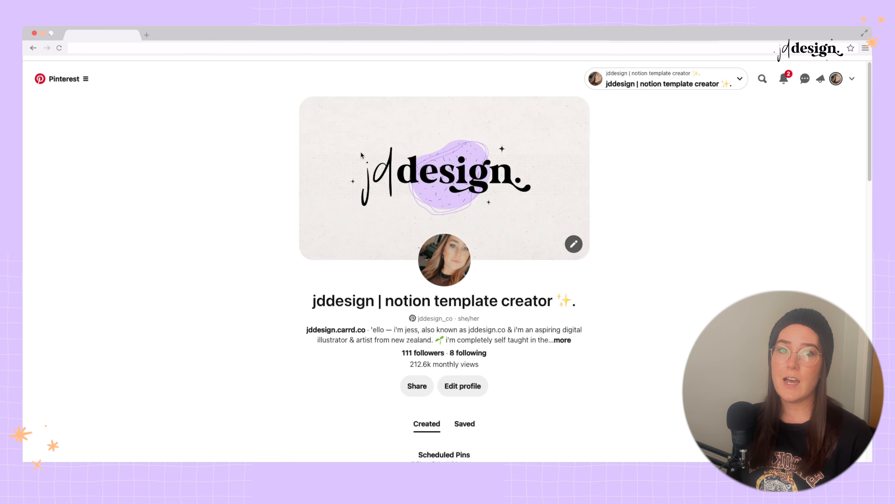
pyautogui.scroll(-5, 685, 261)
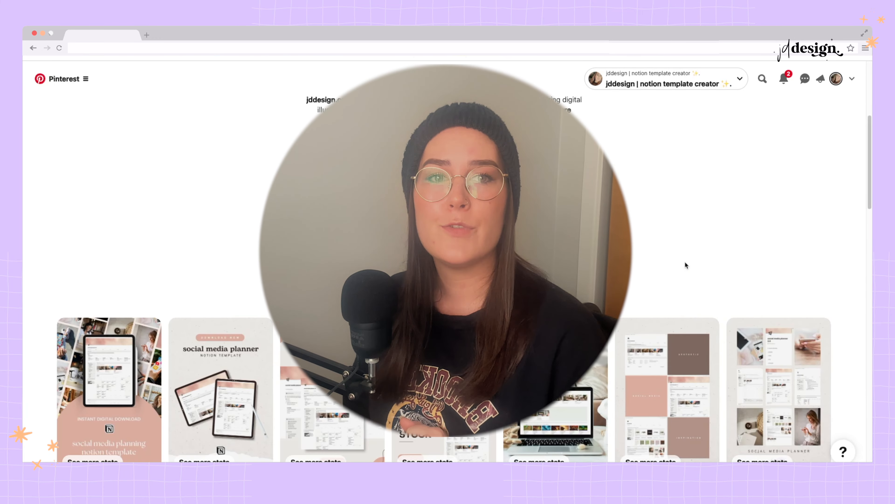